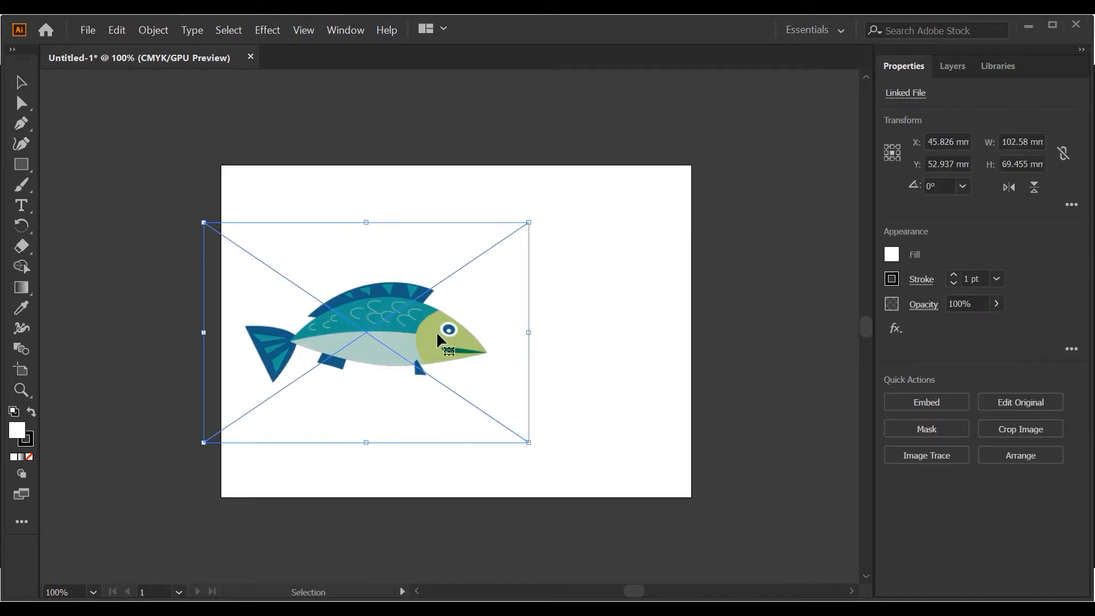
- Examine the outline of the placed fish image up close around the head and eye for pixelation
scroll(437, 318, up, 2)
scroll(442, 319, up, 10)
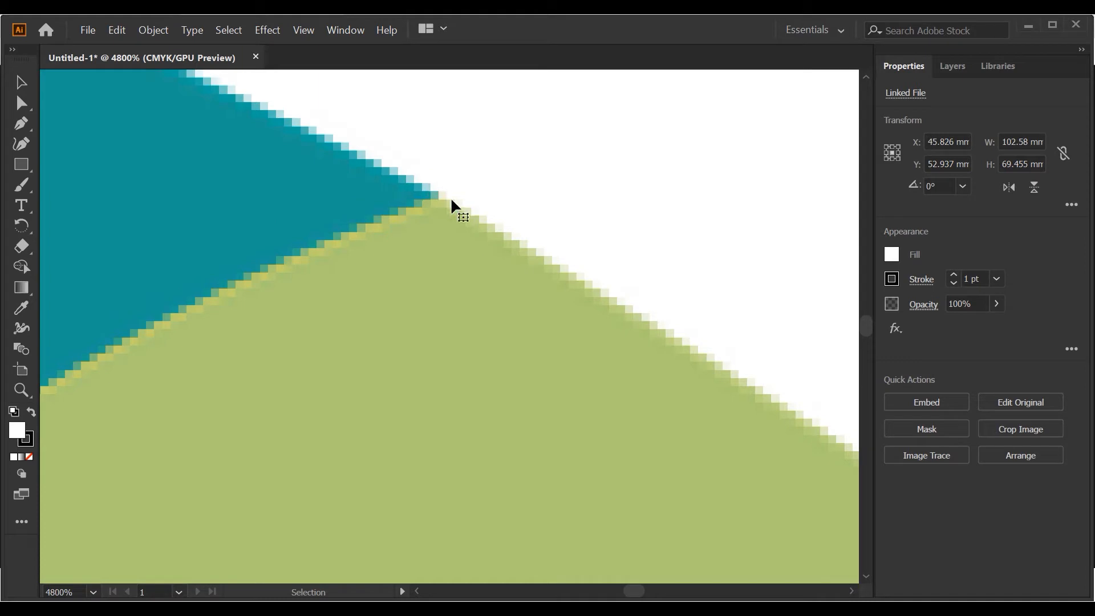
scroll(296, 136, down, 2)
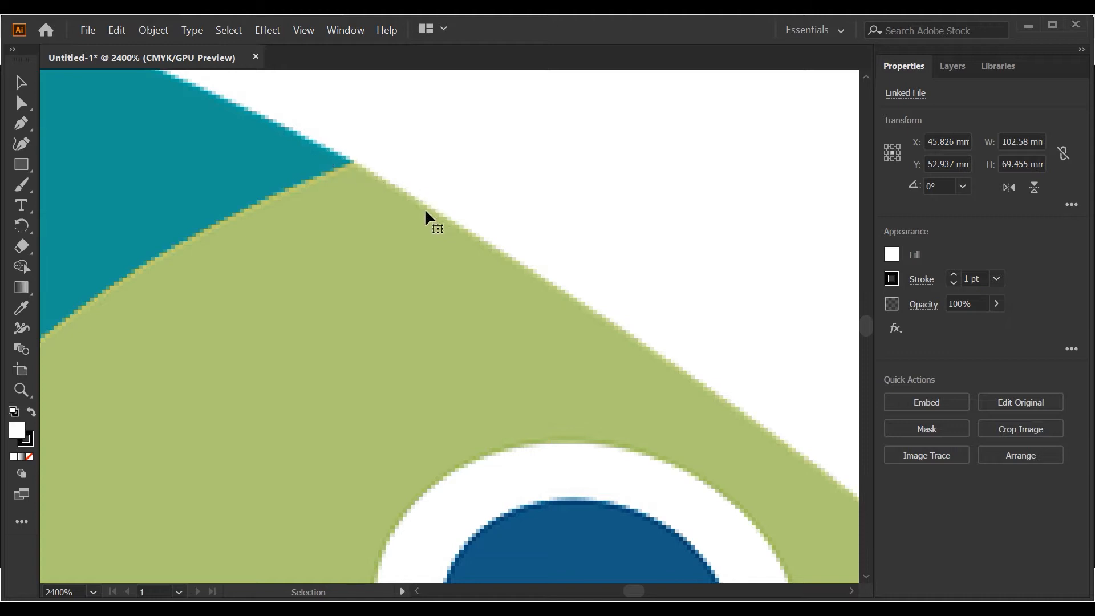
scroll(426, 202, up, 4)
scroll(320, 191, down, 4)
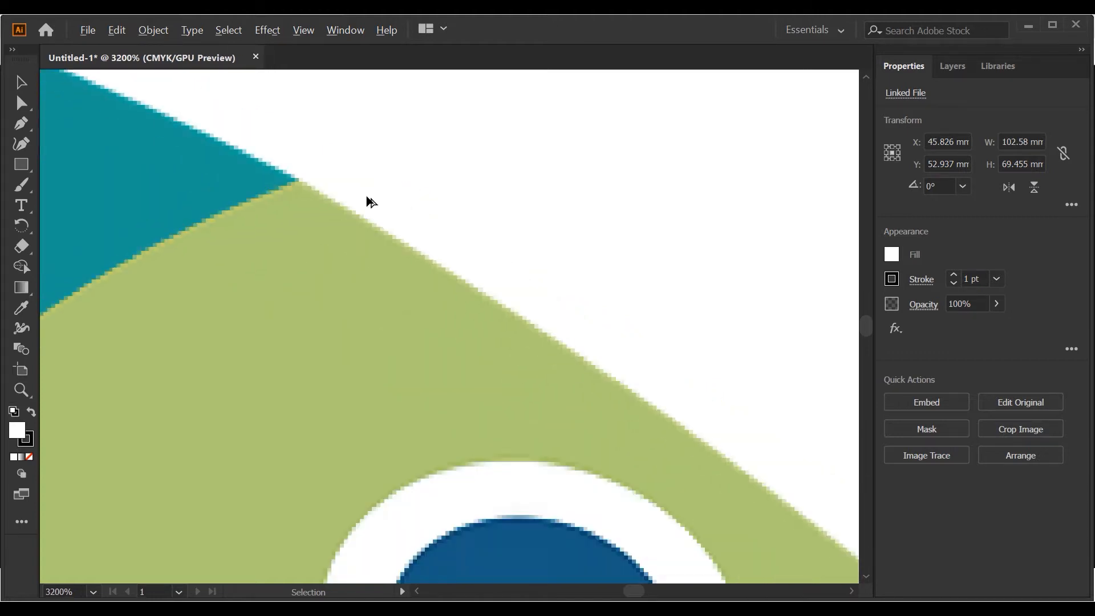
scroll(371, 201, down, 3)
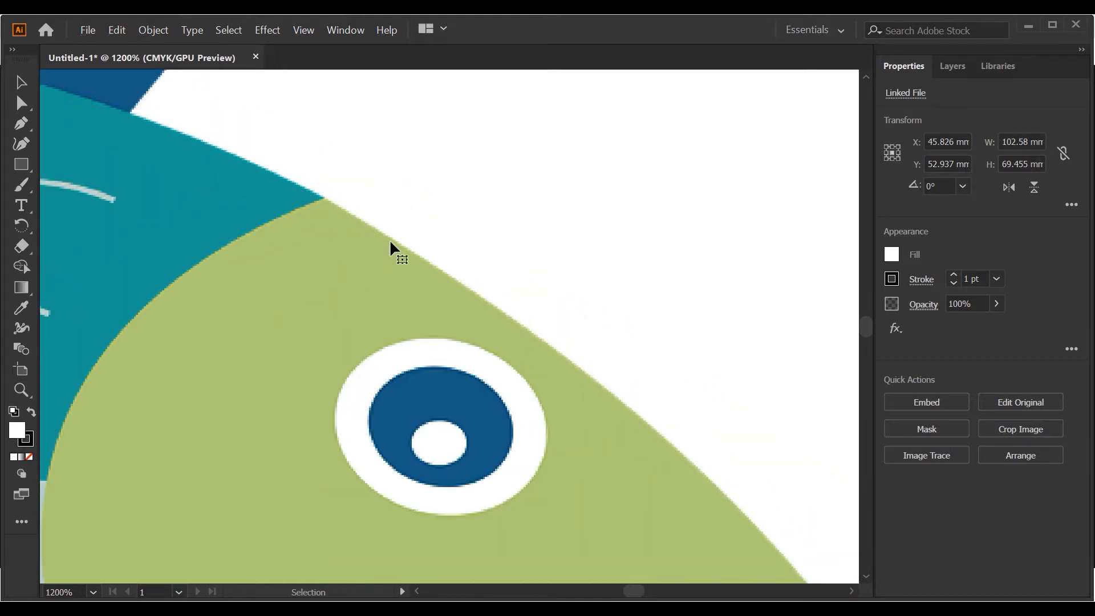
scroll(394, 243, down, 5)
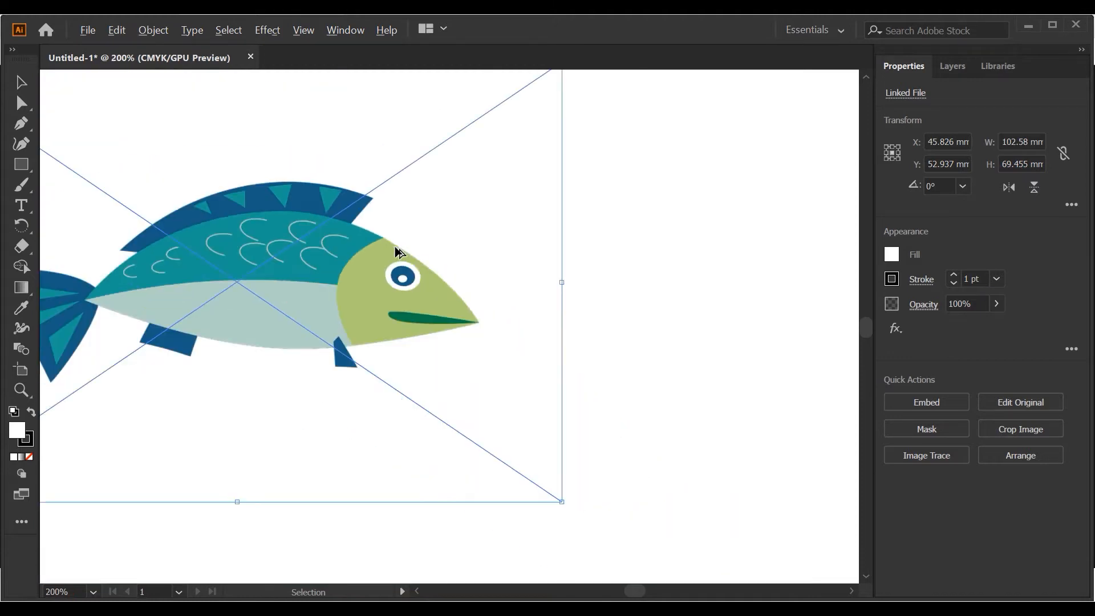
scroll(398, 251, down, 1)
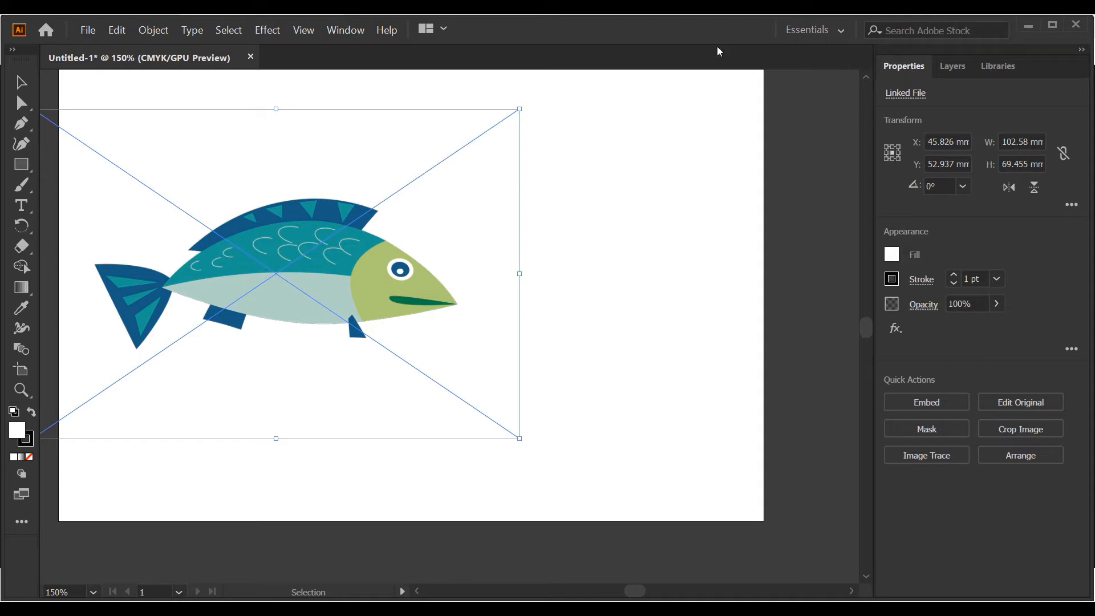
- Open Image Trace for the fish image and trace it in Color mode with the preview enabled
click(350, 31)
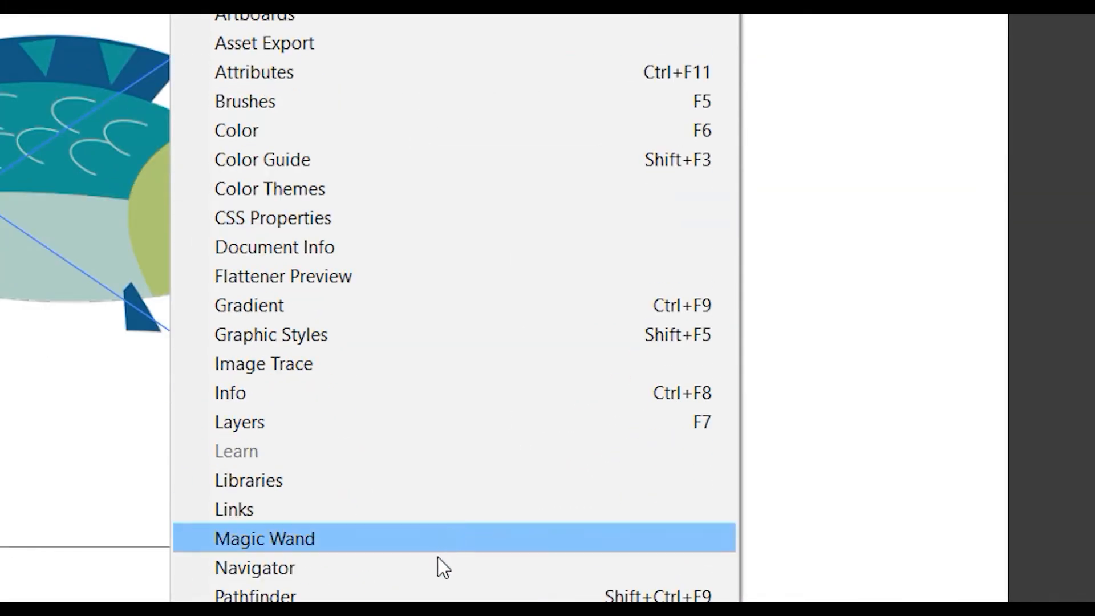
click(383, 371)
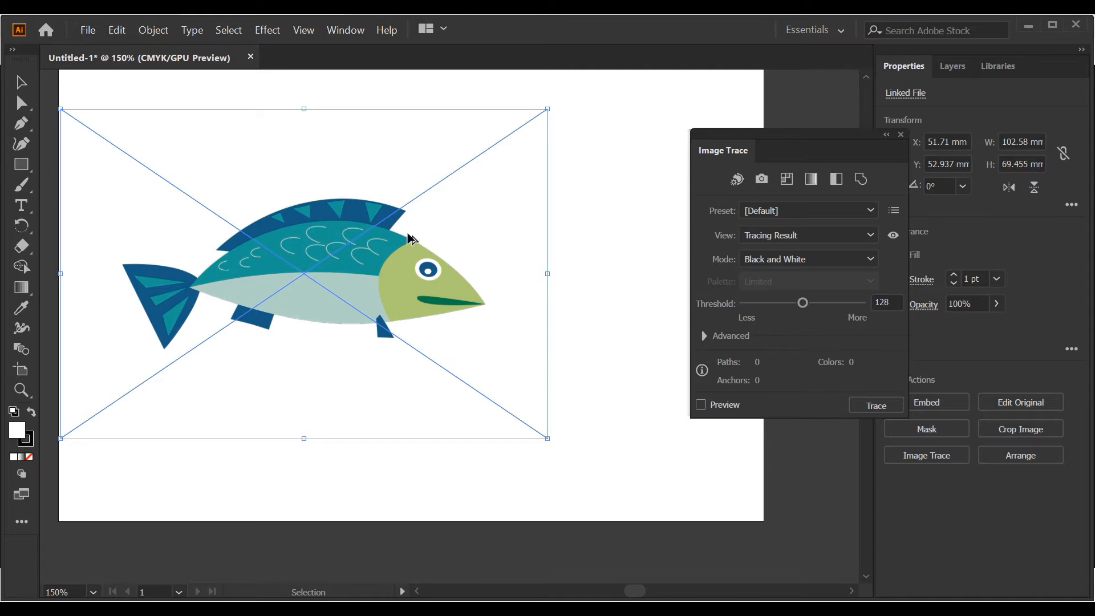
scroll(408, 242, up, 8)
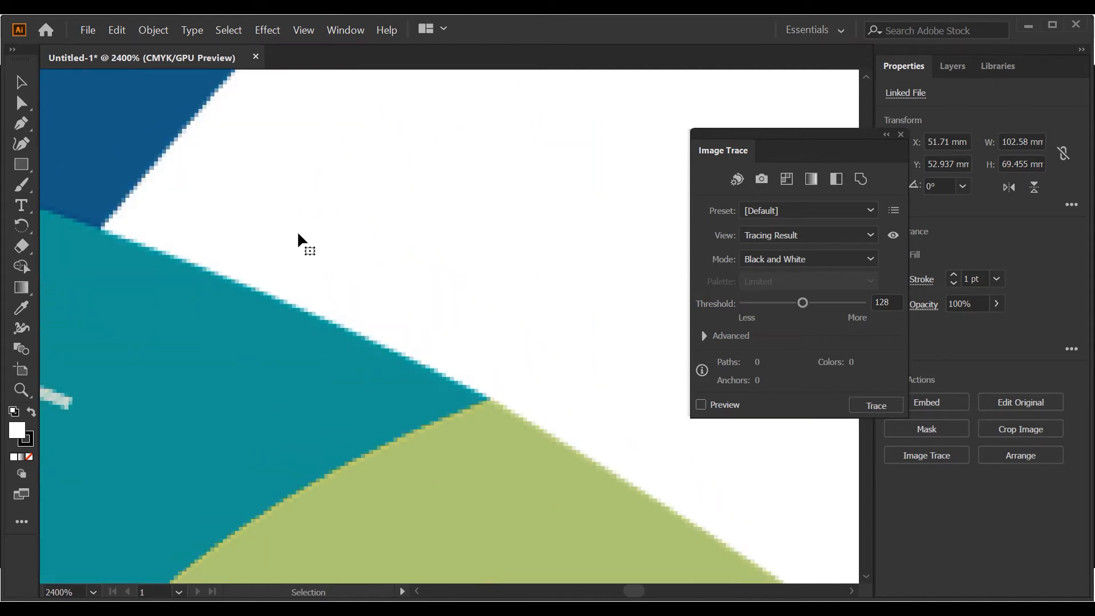
scroll(341, 263, down, 7)
scroll(343, 266, down, 1)
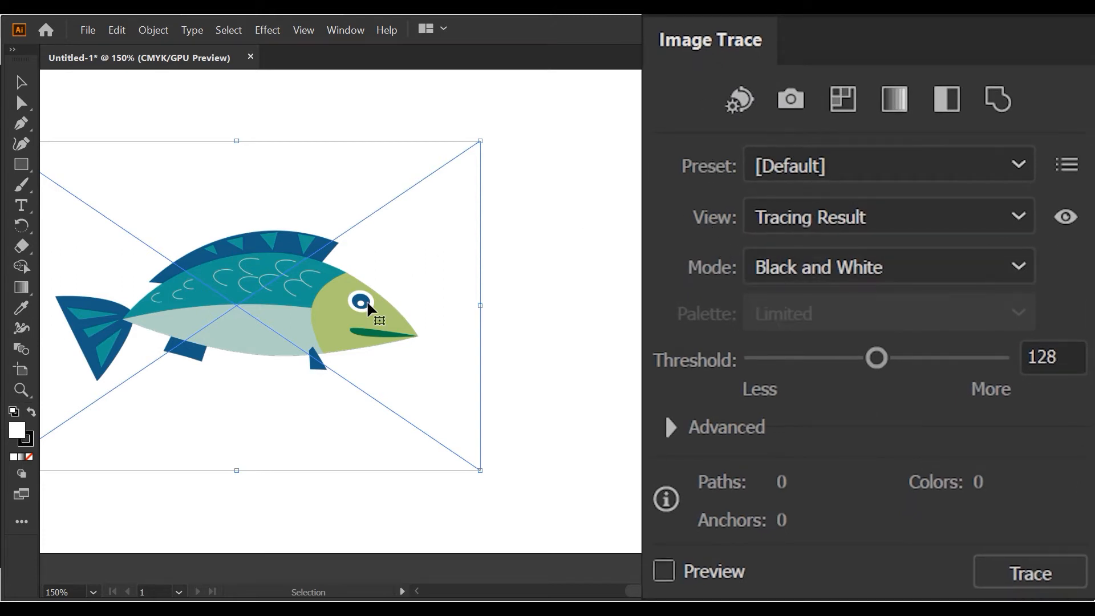
click(664, 570)
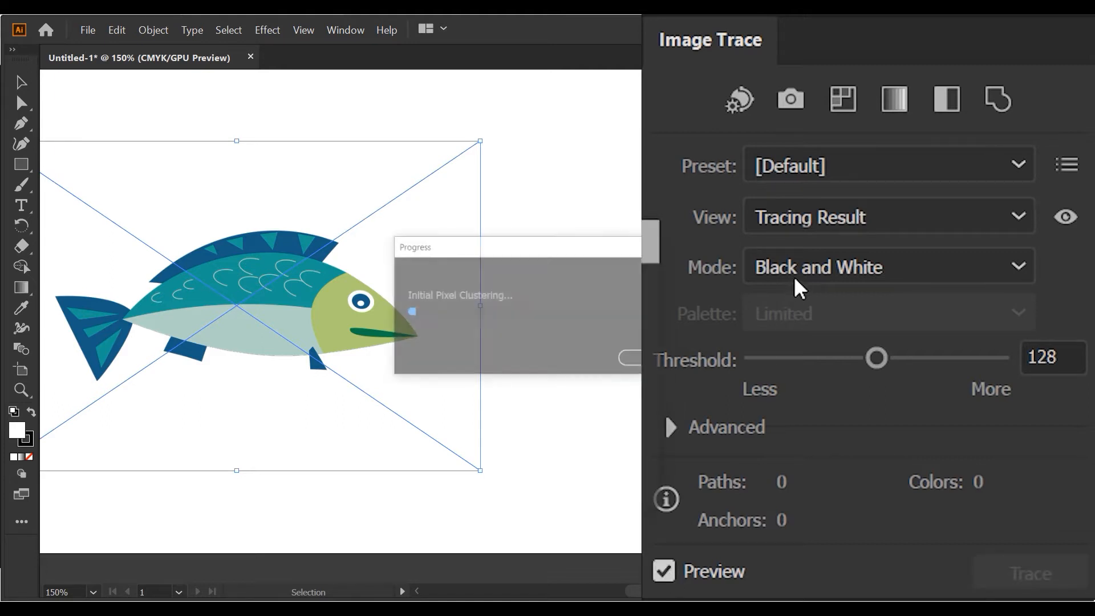
click(794, 279)
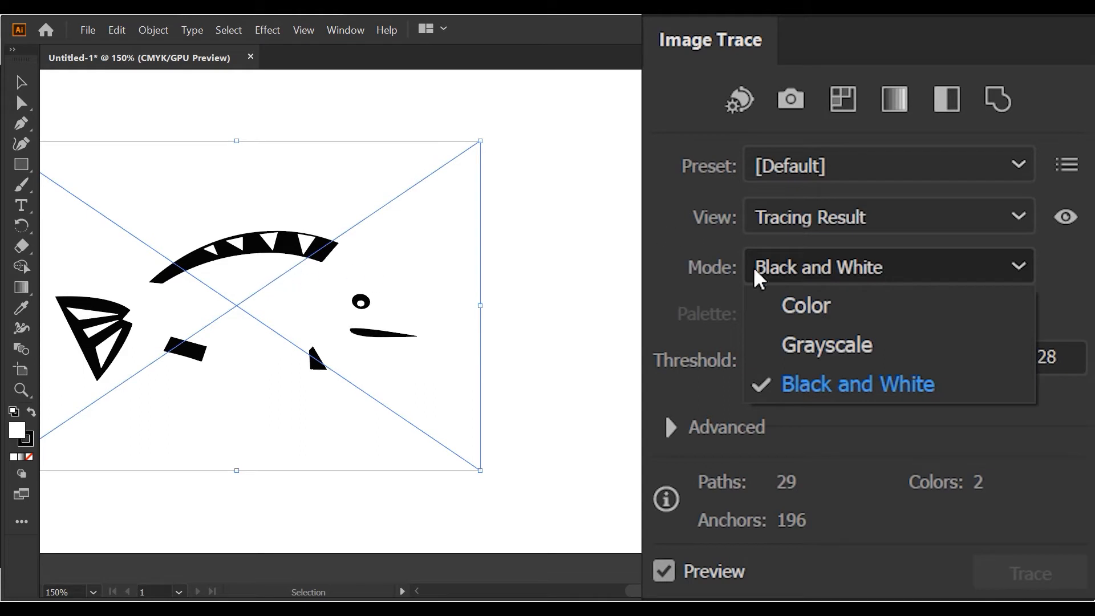
click(780, 296)
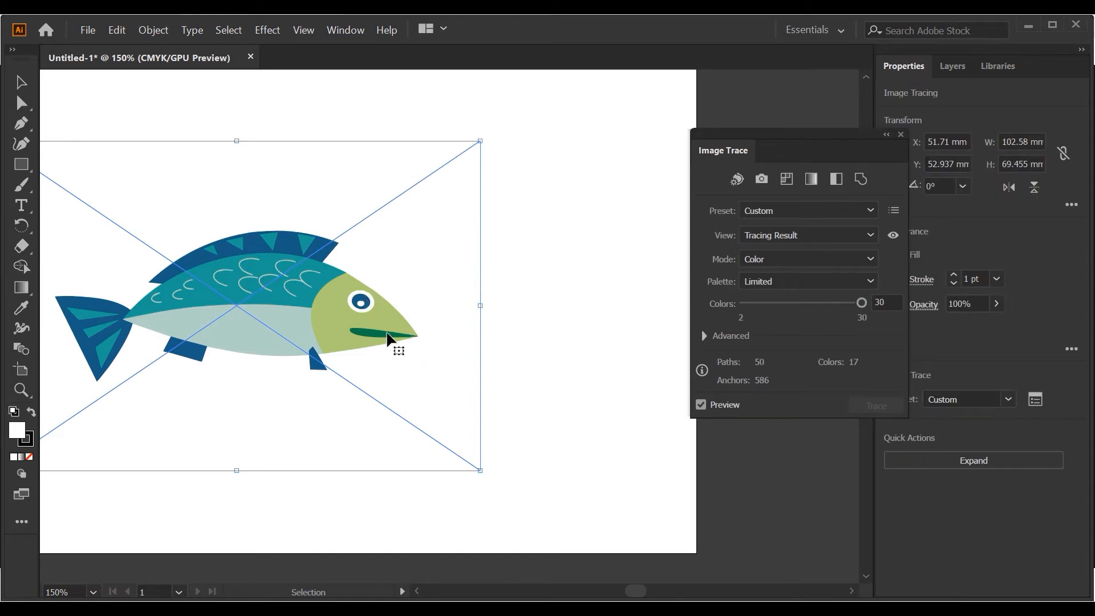
- Check the traced fish's edges up close, and expand the tracing's object and fill into editable vector paths
scroll(381, 305, up, 2)
scroll(387, 306, up, 11)
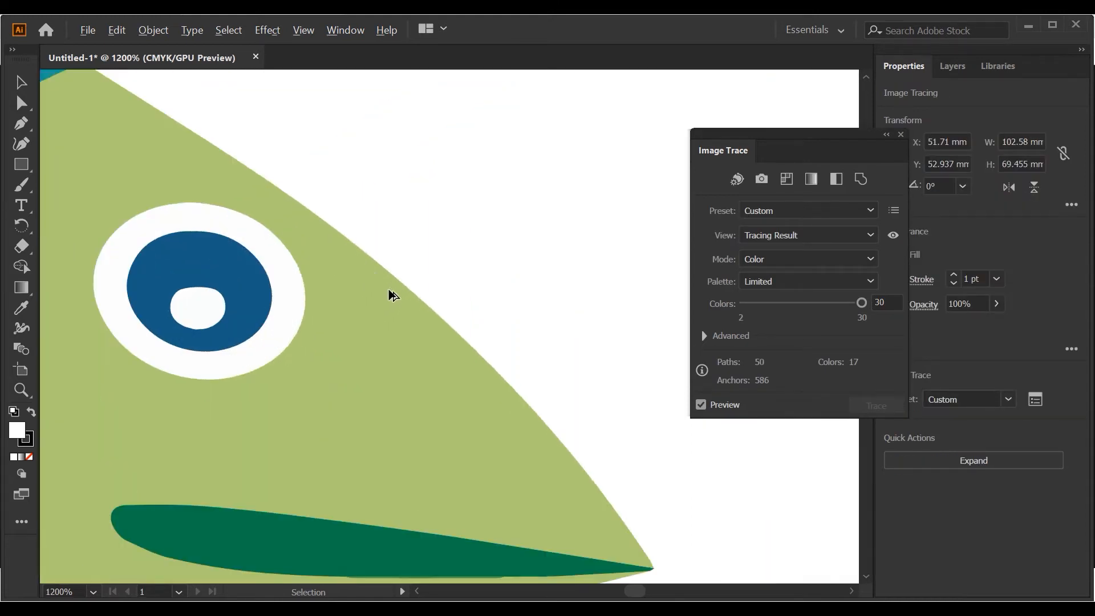
scroll(215, 405, up, 4)
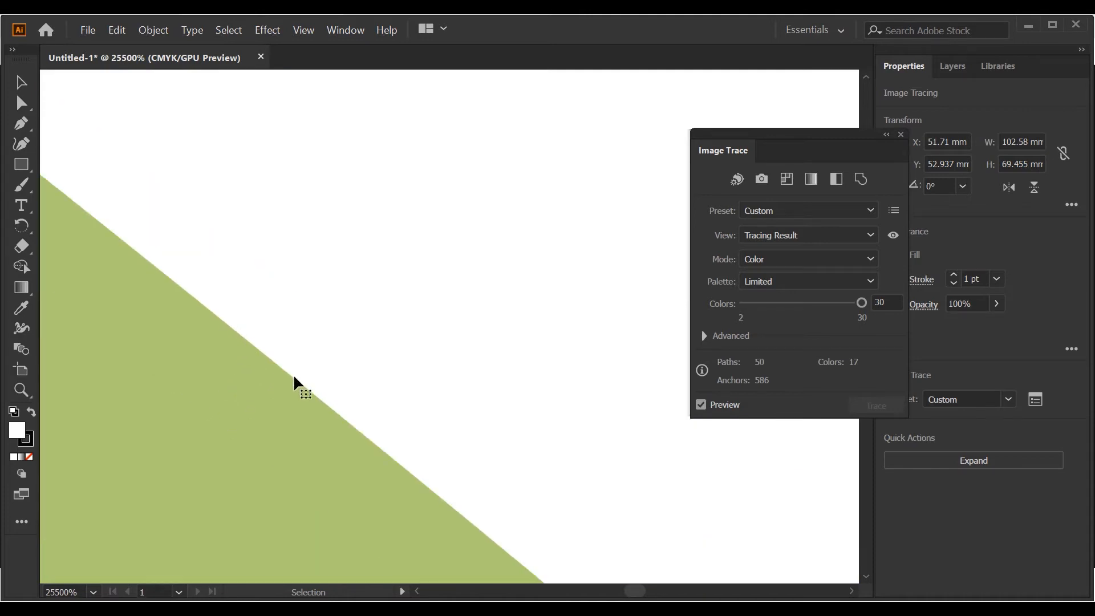
scroll(291, 357, down, 15)
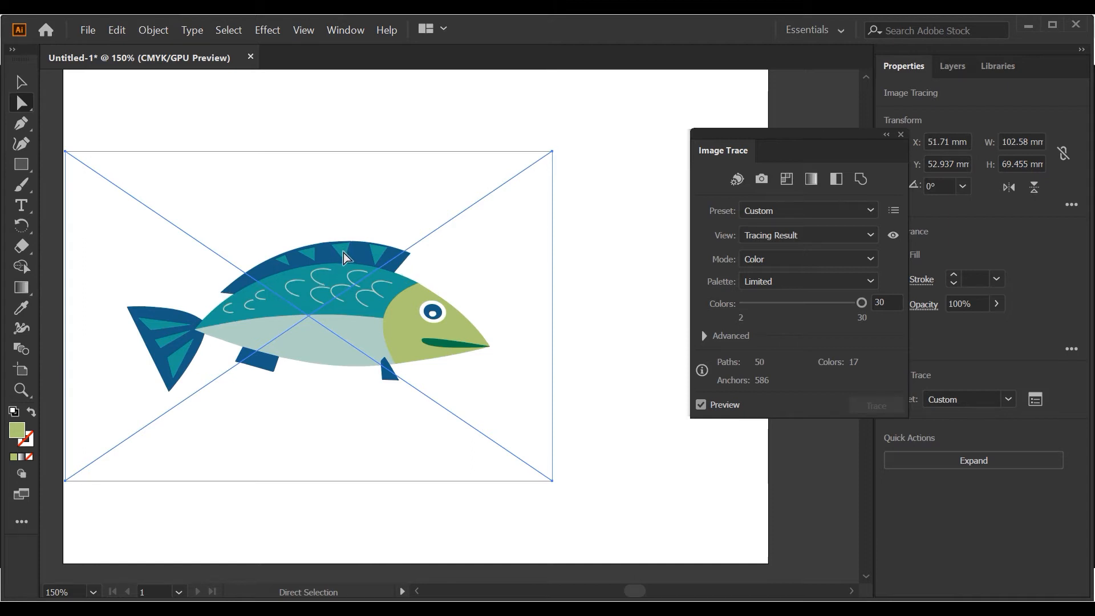
click(153, 30)
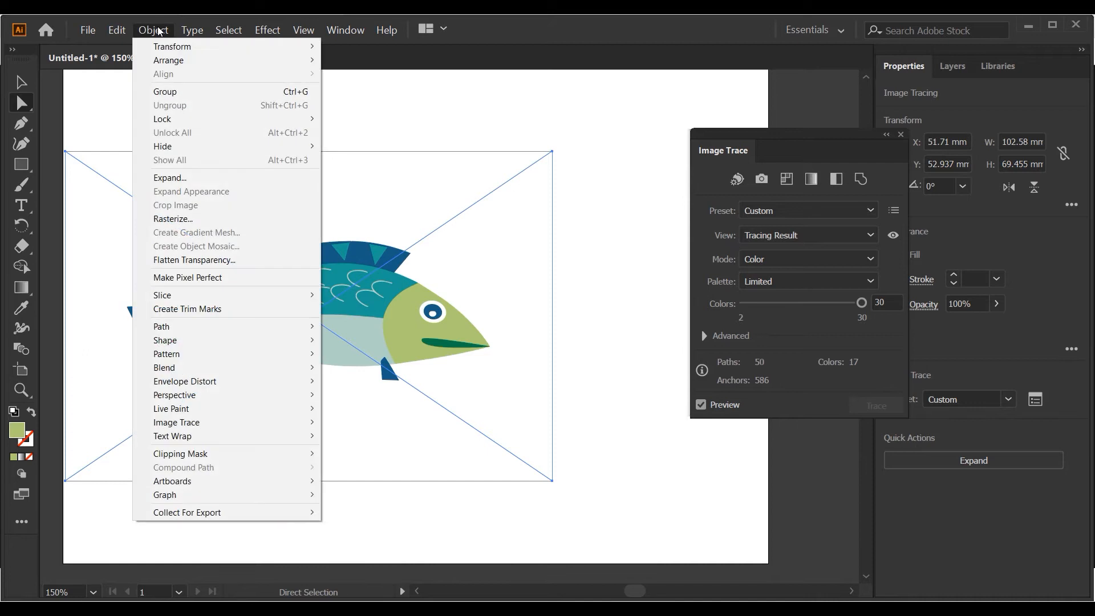
click(206, 182)
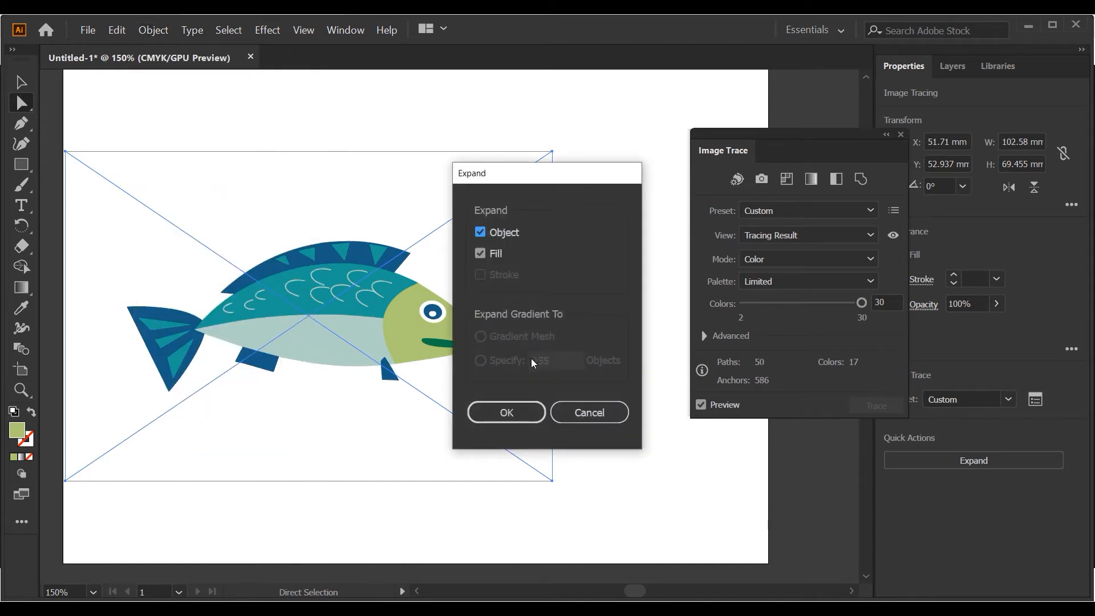
click(504, 413)
click(564, 355)
- Reshape the fish head's outline above the eye by pulling an anchor point outward, undoing the extra adjustment further along the edge
click(418, 282)
key(ctrl+plus)
key(ctrl+plus)
key(ctrl+plus)
key(ctrl+plus)
mouse_move(543, 386)
mouse_down()
mouse_move(558, 368)
mouse_move(550, 377)
mouse_up()
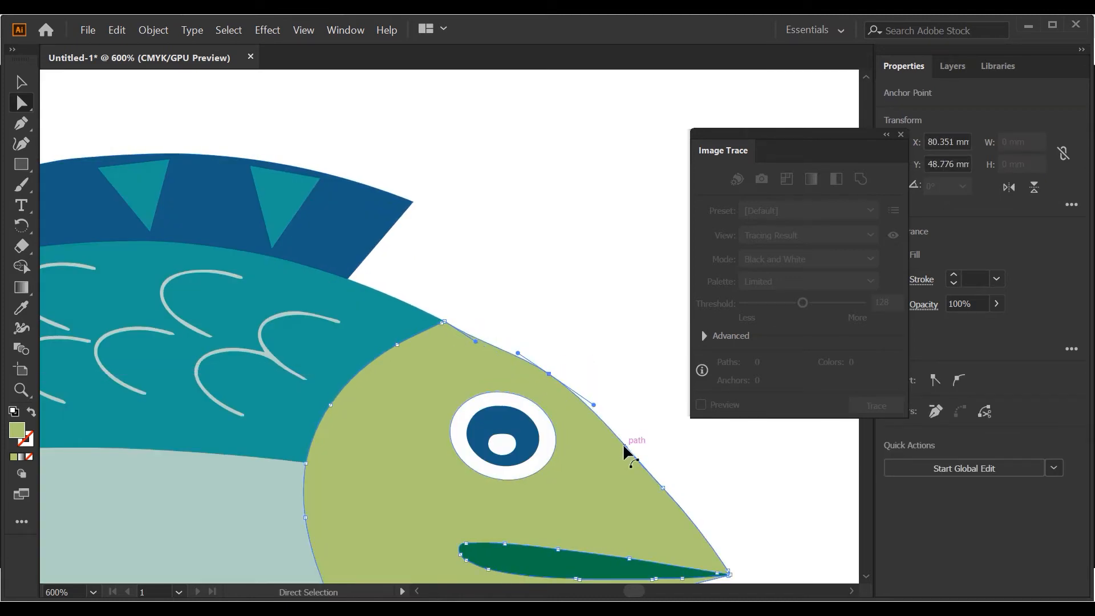
drag(624, 447, 638, 439)
key(ctrl+z)
- Select the entire expanded fish group and move it about 10 mm to the right
click(21, 83)
click(275, 207)
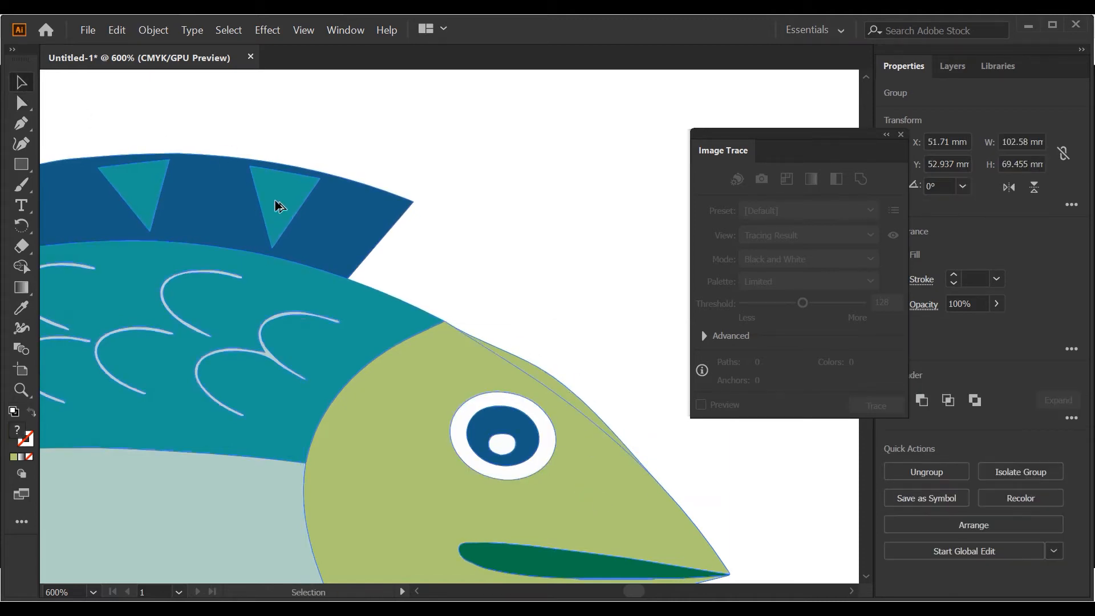
scroll(276, 202, down, 4)
scroll(275, 202, left, 5)
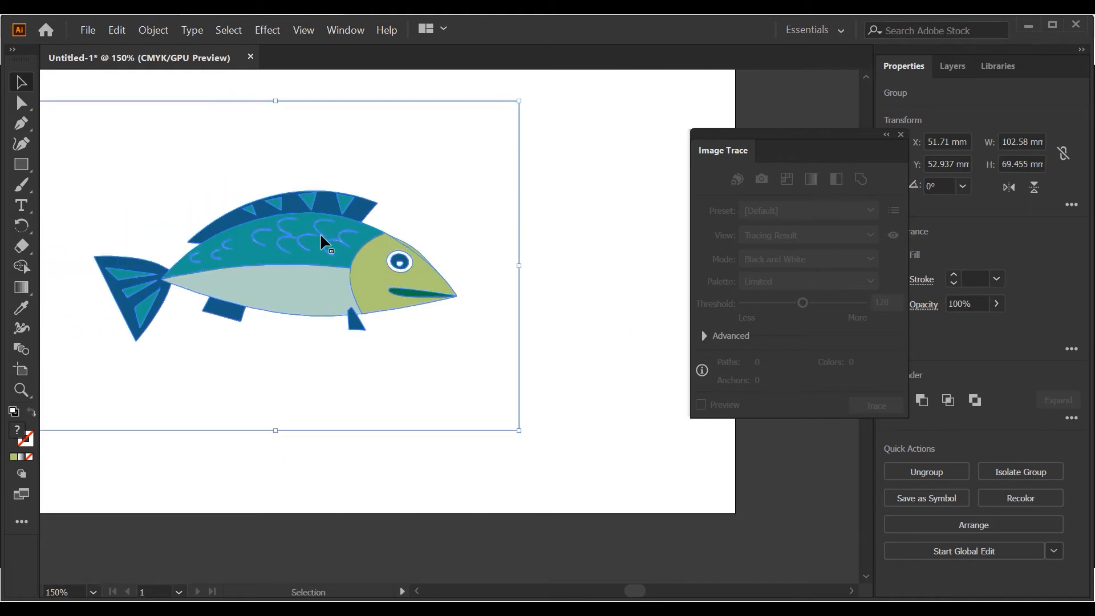
drag(325, 234, 392, 231)
- Ungroup the fish artwork into separate shapes and clear the selection
scroll(392, 230, up, 2)
right_click(388, 248)
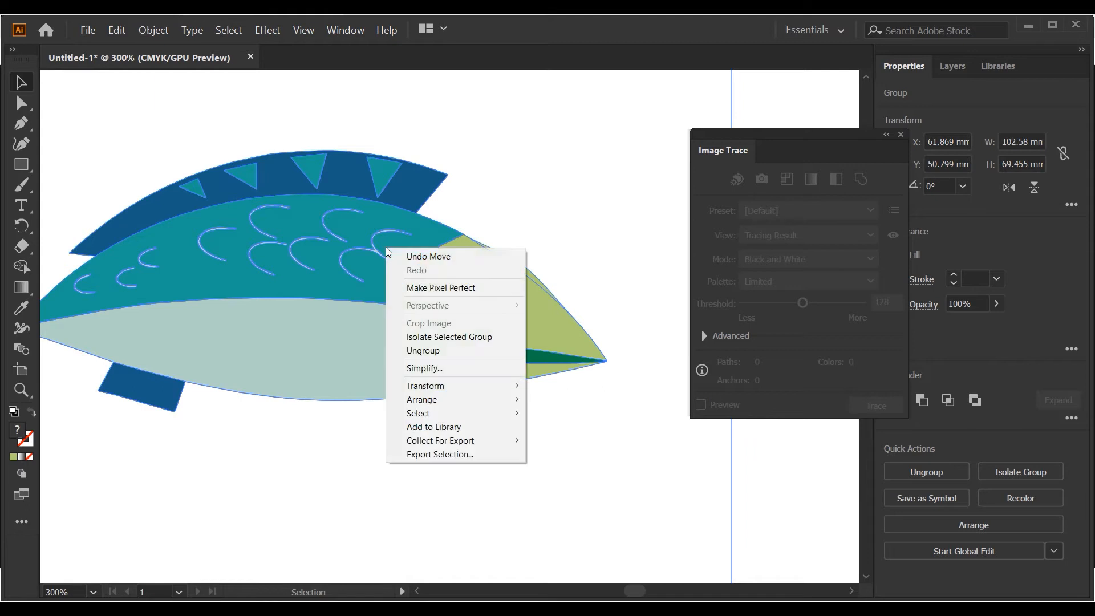
click(457, 351)
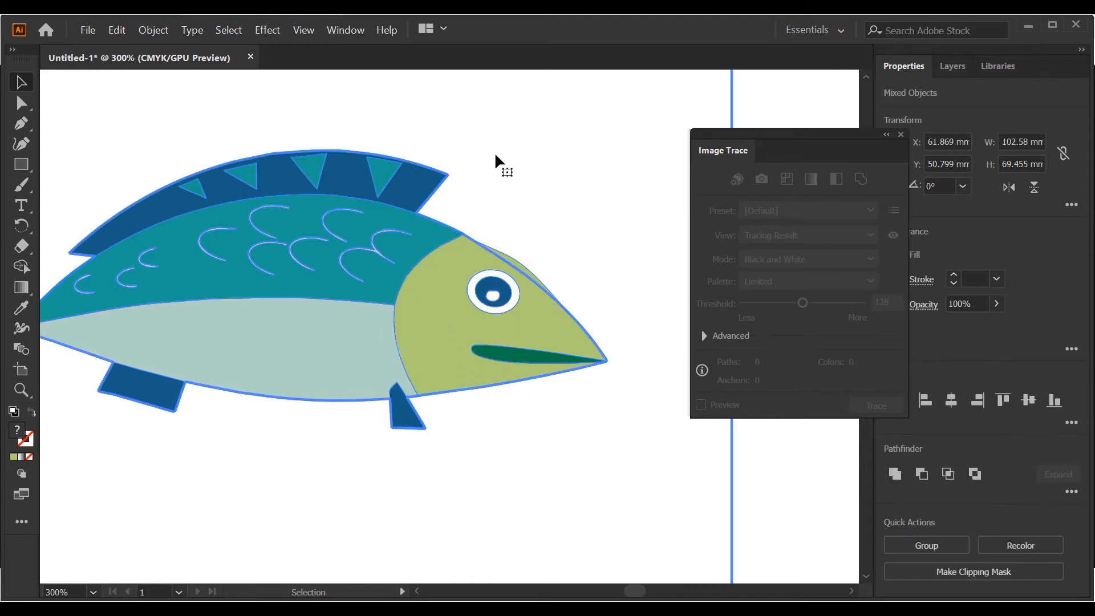
click(457, 166)
- Fill the rightmost teal triangle on the fish's dorsal fin with black
click(379, 180)
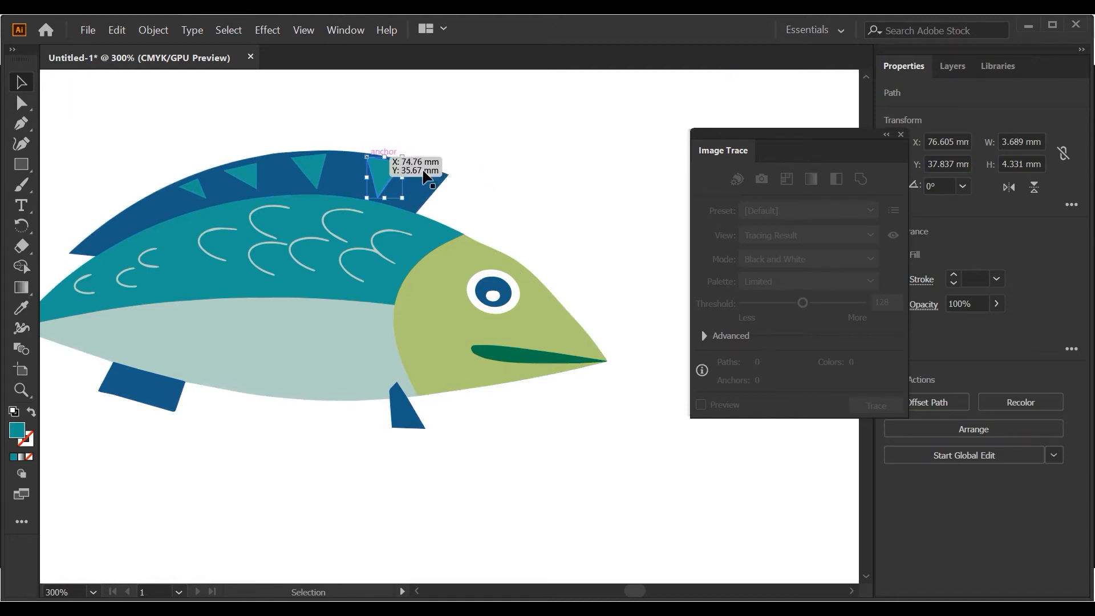
drag(860, 142, 798, 129)
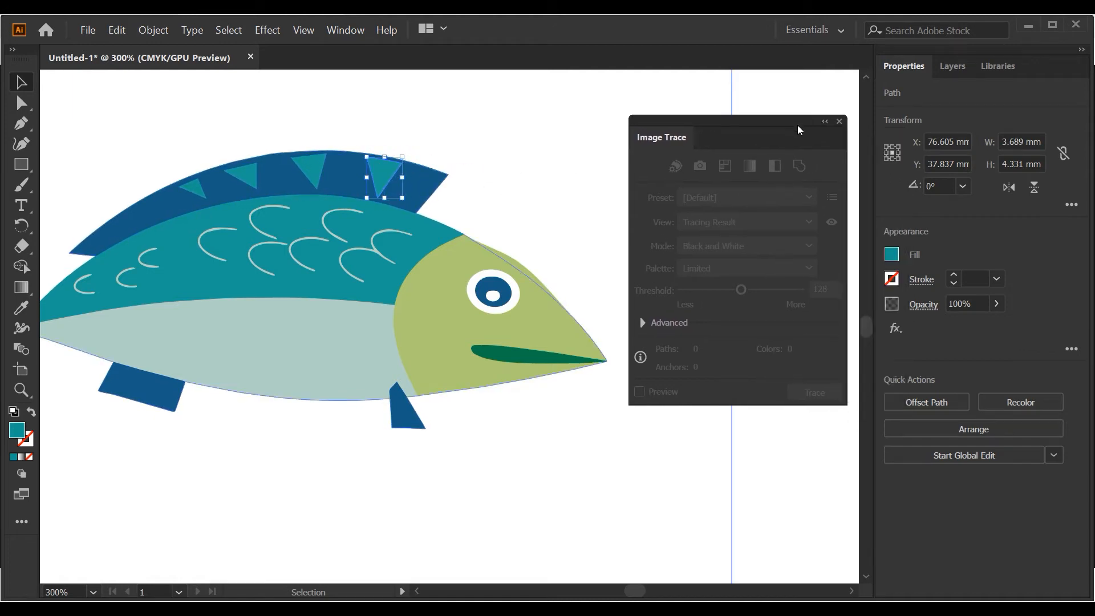
click(891, 255)
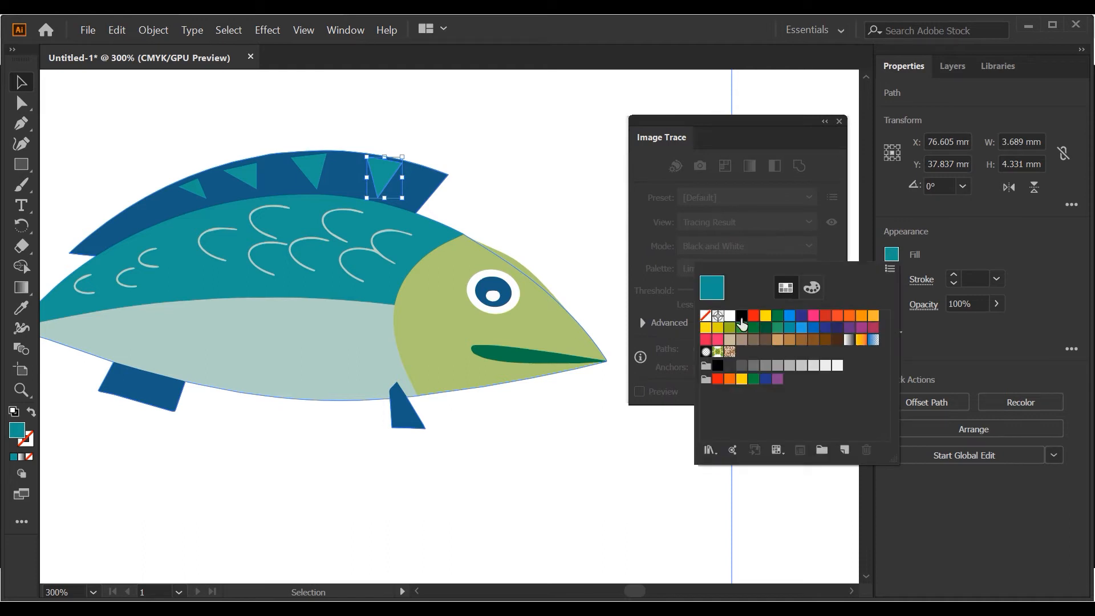
click(741, 317)
- Fill the remaining three teal triangles on the dorsal fin with black and exit isolation mode
double_click(308, 166)
click(48, 83)
click(48, 83)
click(311, 168)
shift+click(248, 175)
shift+click(195, 187)
click(891, 254)
click(741, 317)
double_click(549, 170)
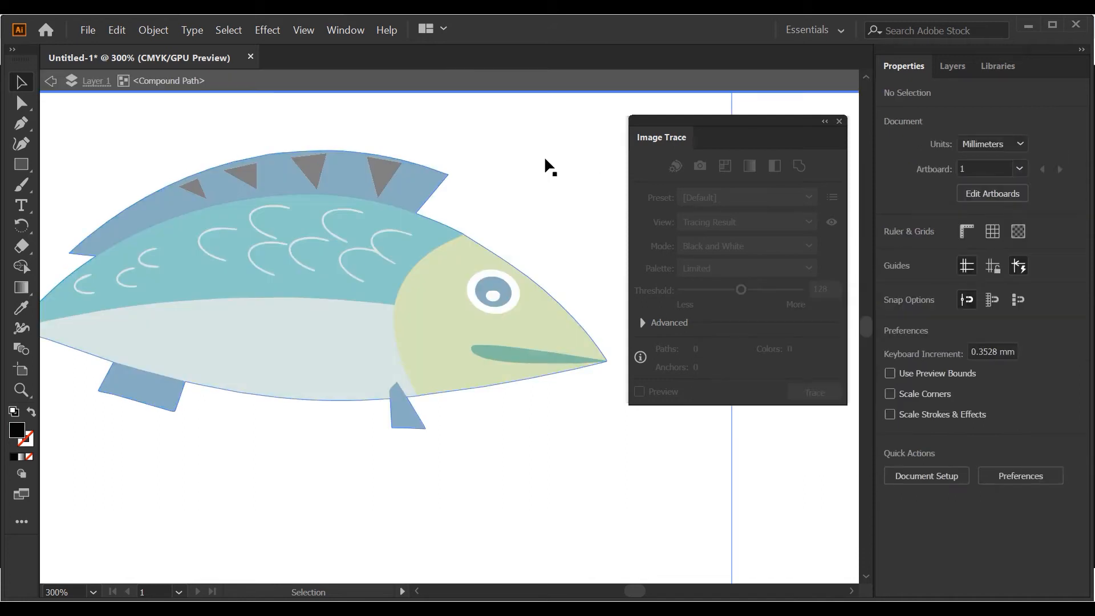
click(48, 83)
click(48, 83)
- Select all the fish artwork and move it off the artboard, below and to its left
scroll(423, 171, down, 3)
key(ctrl+a)
click(571, 342)
drag(571, 344, 222, 148)
drag(435, 234, 292, 482)
click(394, 412)
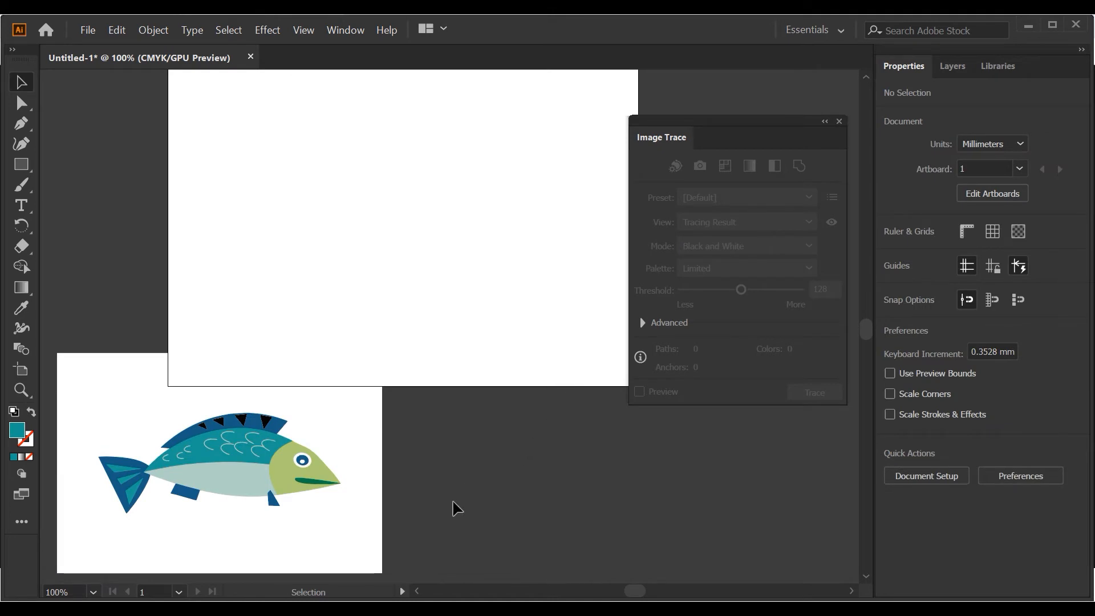
- Place the motocross rider photo in the document and scale it proportionally to about 47 by 71 mm
mouse_move(403, 608)
click(402, 557)
drag(686, 214, 405, 294)
scroll(406, 293, down, 3)
scroll(406, 293, down, 2)
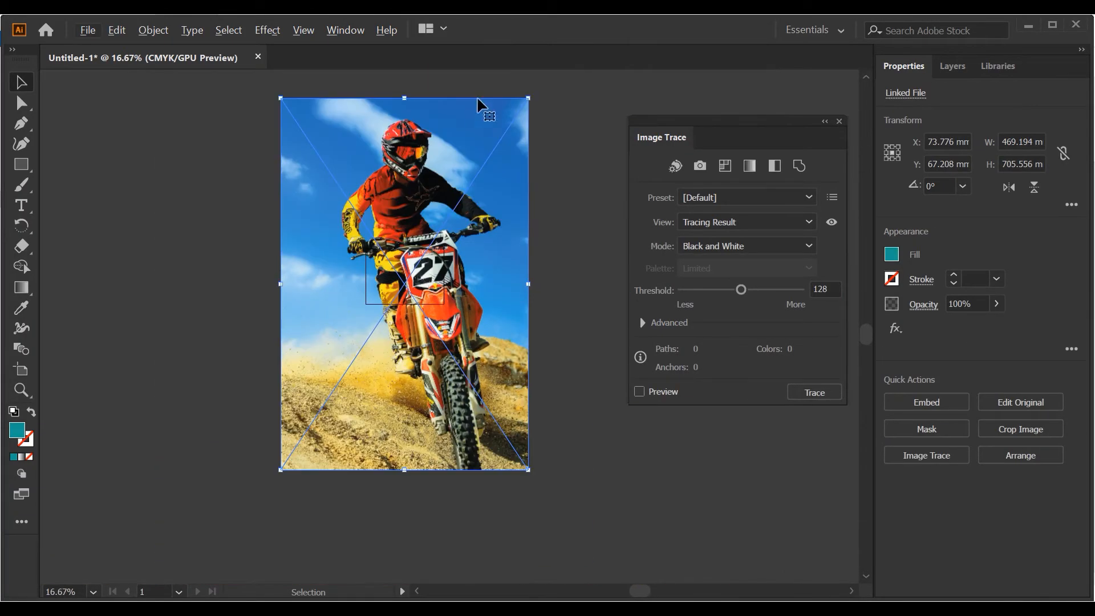
mouse_move(527, 98)
mouse_down()
mouse_move(418, 263)
mouse_move(376, 167)
mouse_up()
scroll(410, 269, up, 7)
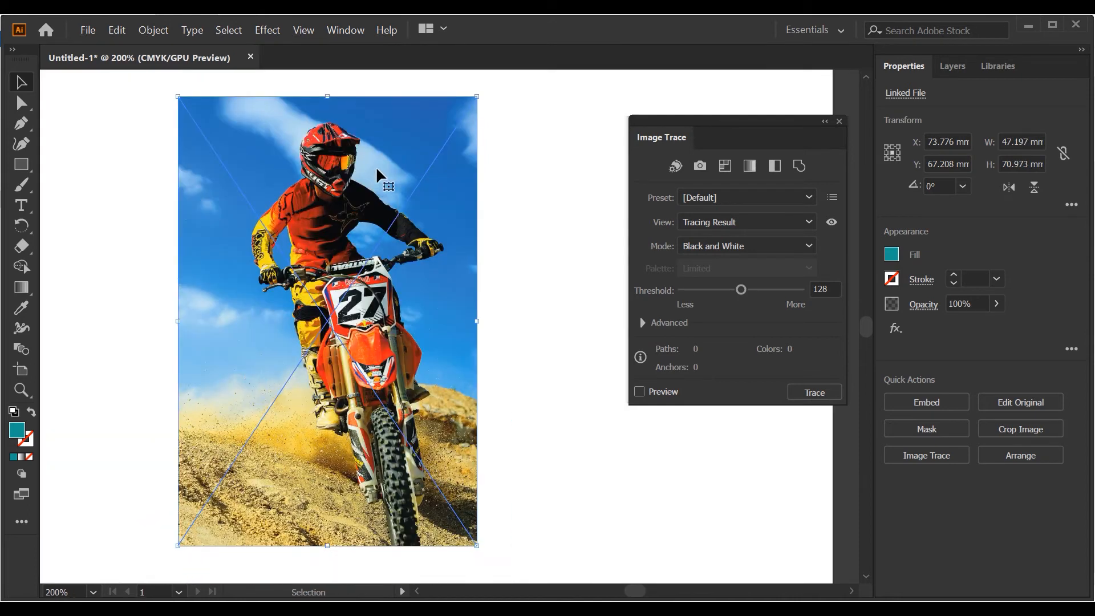
- Trace the motocross photo in Color mode with the preview enabled, and select the resulting tracing
key(ctrl+shift+a)
click(386, 258)
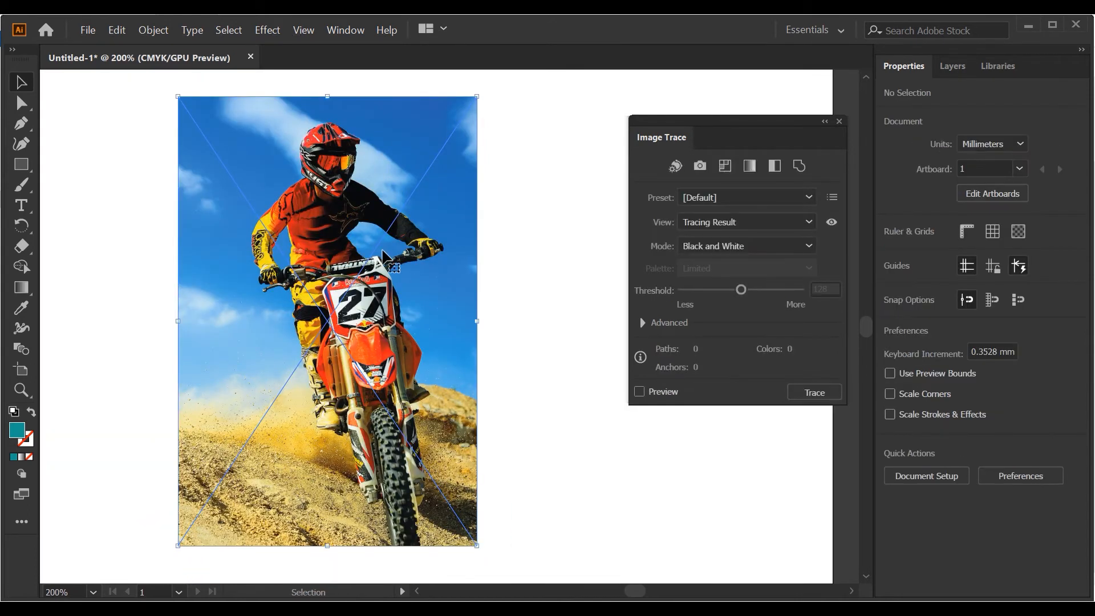
click(696, 245)
click(703, 260)
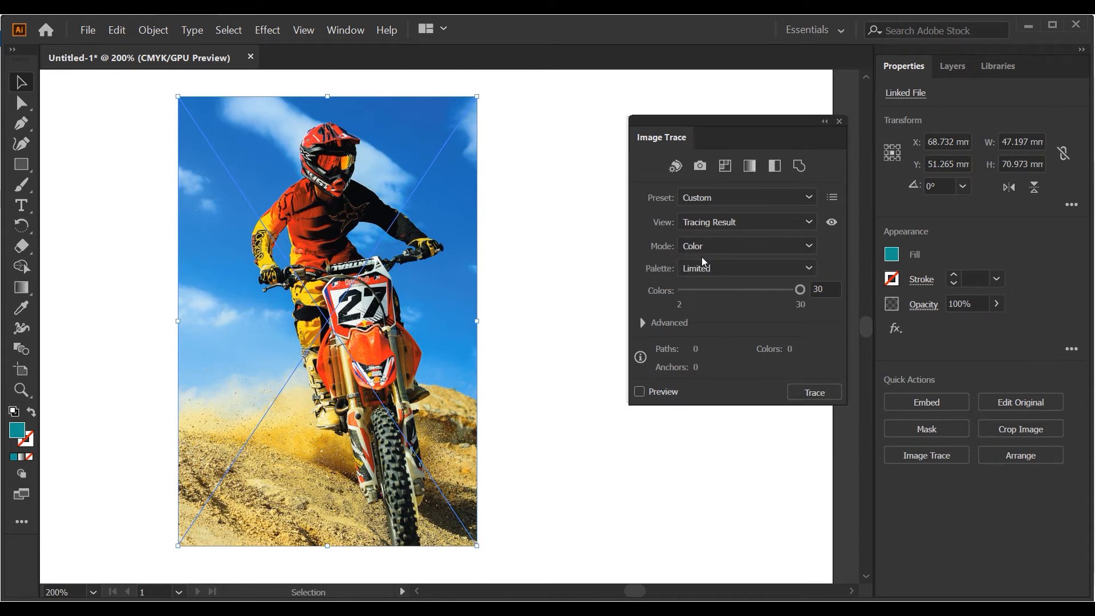
click(639, 391)
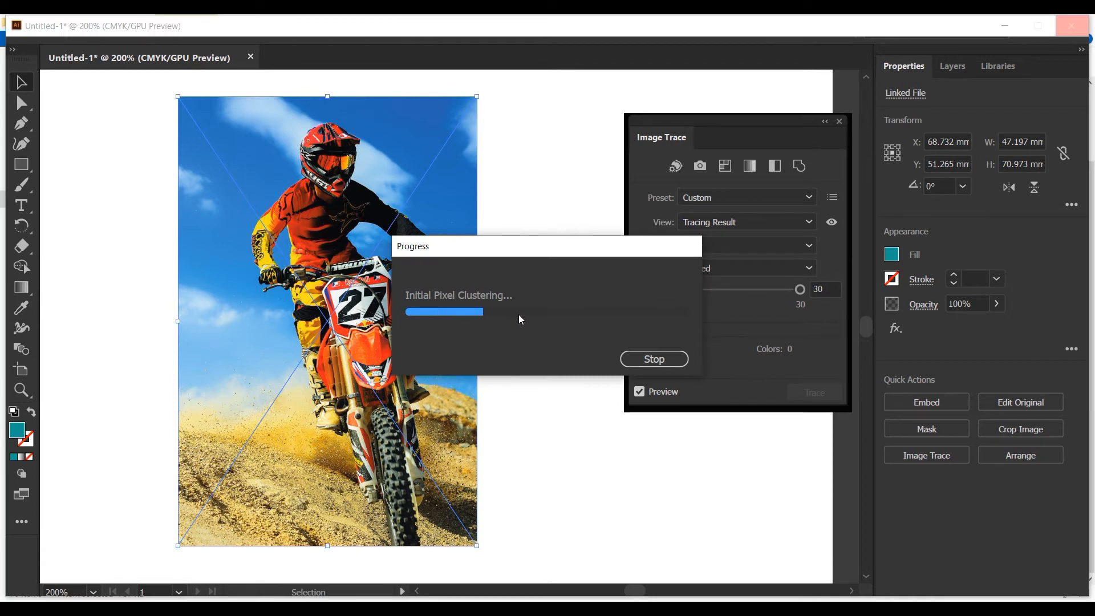
click(579, 293)
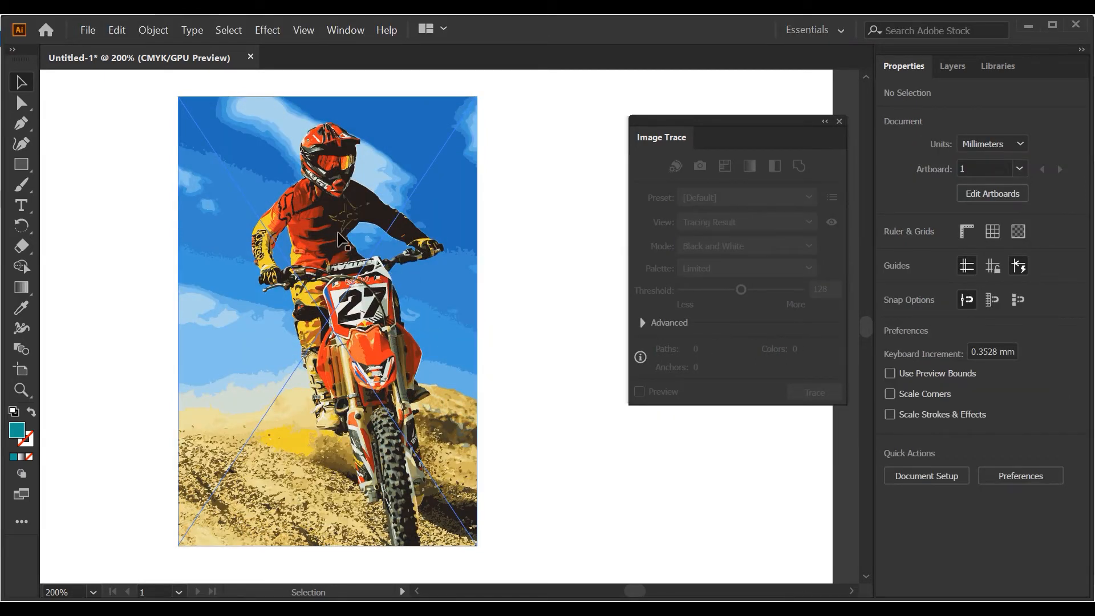
click(344, 291)
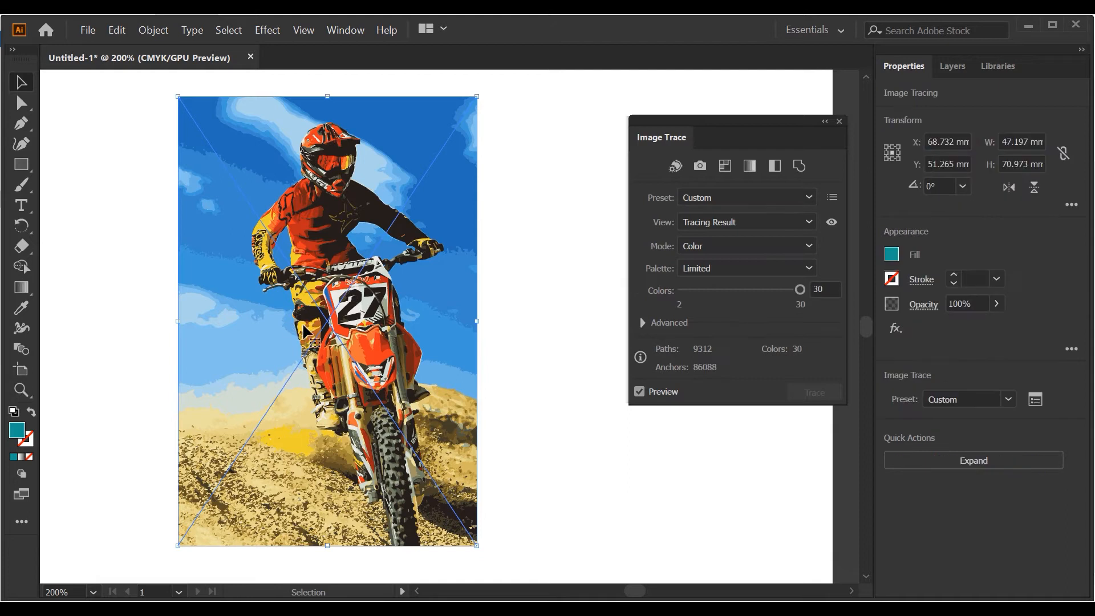
- Expand the motocross tracing into vector shapes with Object and Fill enabled, and select the expanded artwork
click(152, 32)
click(172, 177)
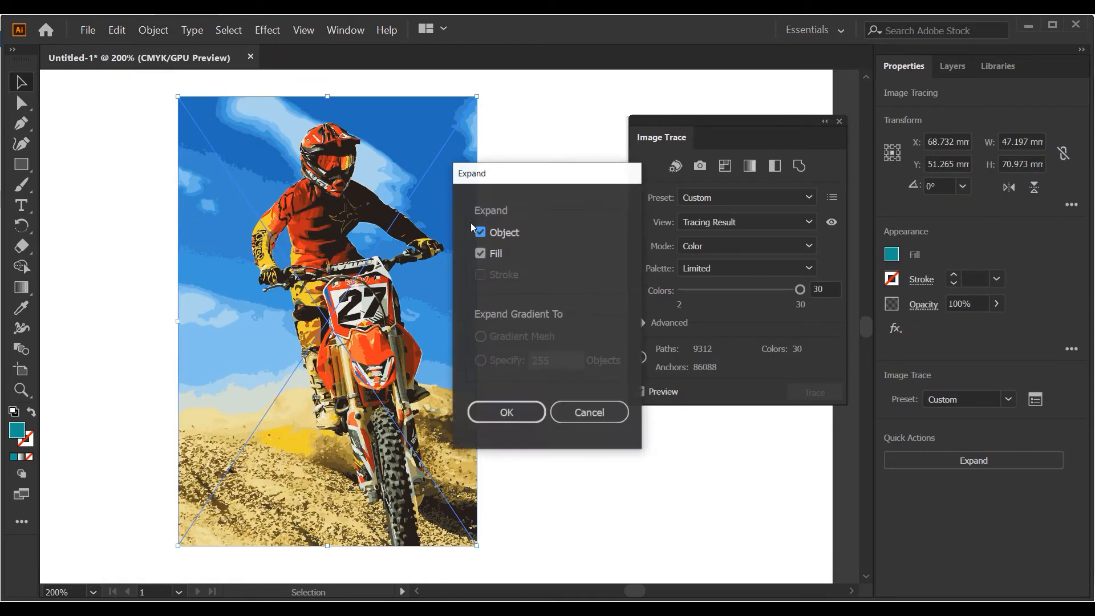
click(506, 412)
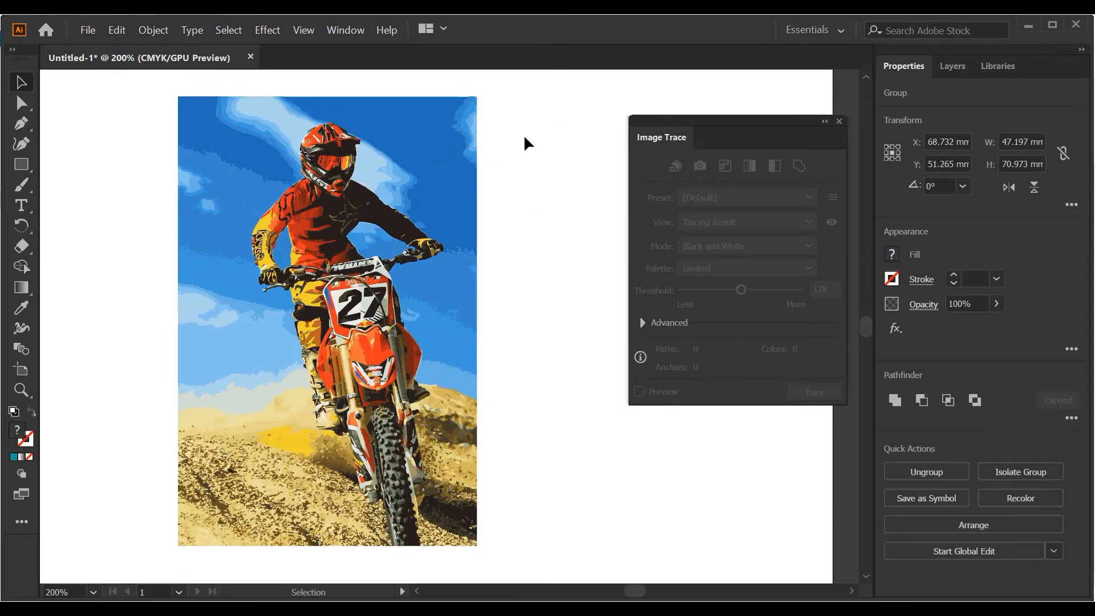
click(523, 135)
click(463, 167)
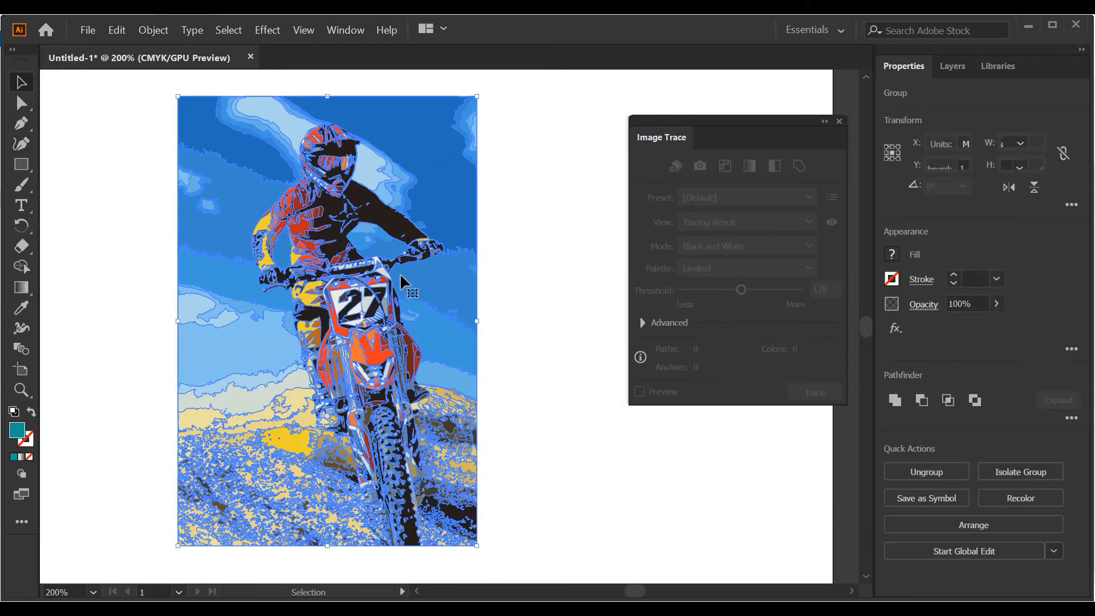
- Ungroup the expanded motocross artwork and deselect it
right_click(418, 191)
click(456, 293)
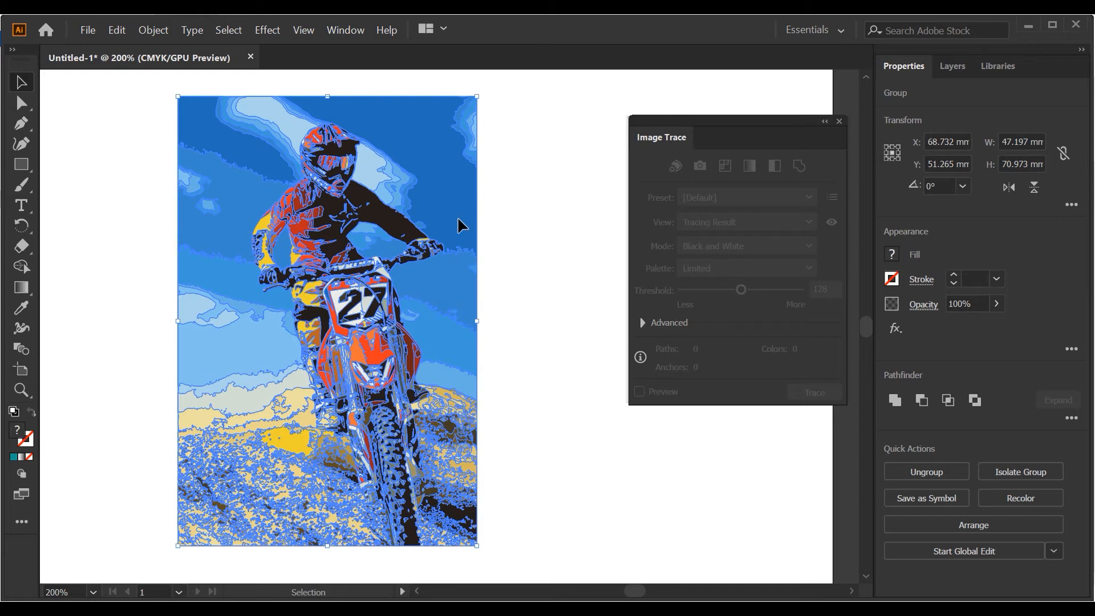
right_click(457, 217)
click(484, 319)
click(478, 188)
- Move the dark blue sky shape beside the rider off to the right and the light blue cloud shape out to the left
click(459, 186)
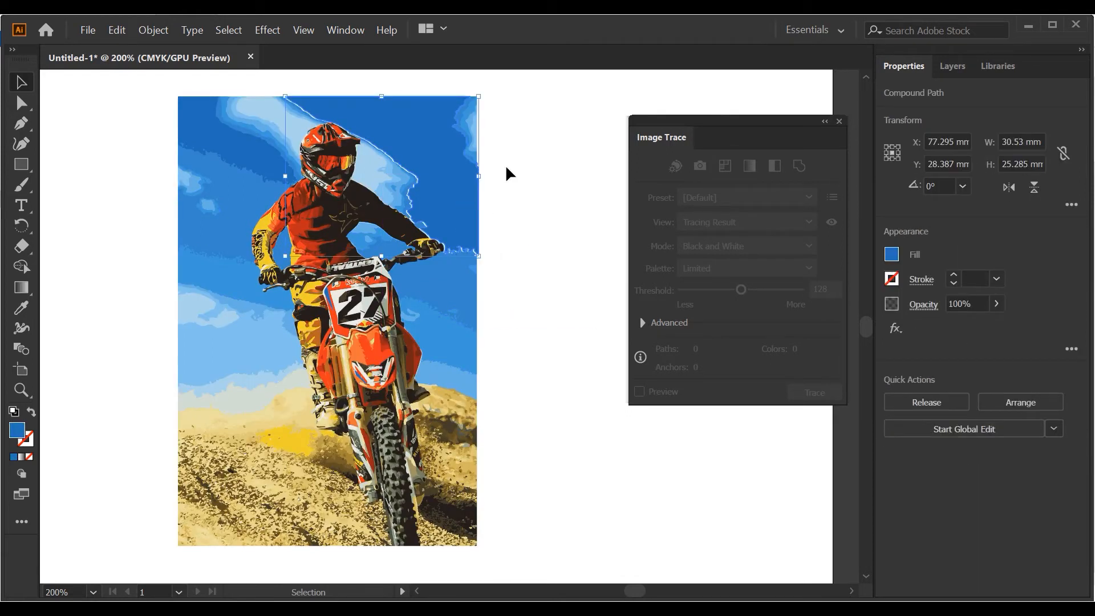
drag(424, 209, 571, 188)
drag(275, 109, 157, 156)
- Recolor the dark blue sky shape in the picture's upper-left corner with a bright blue fill swatch and deselect it
drag(238, 142, 194, 143)
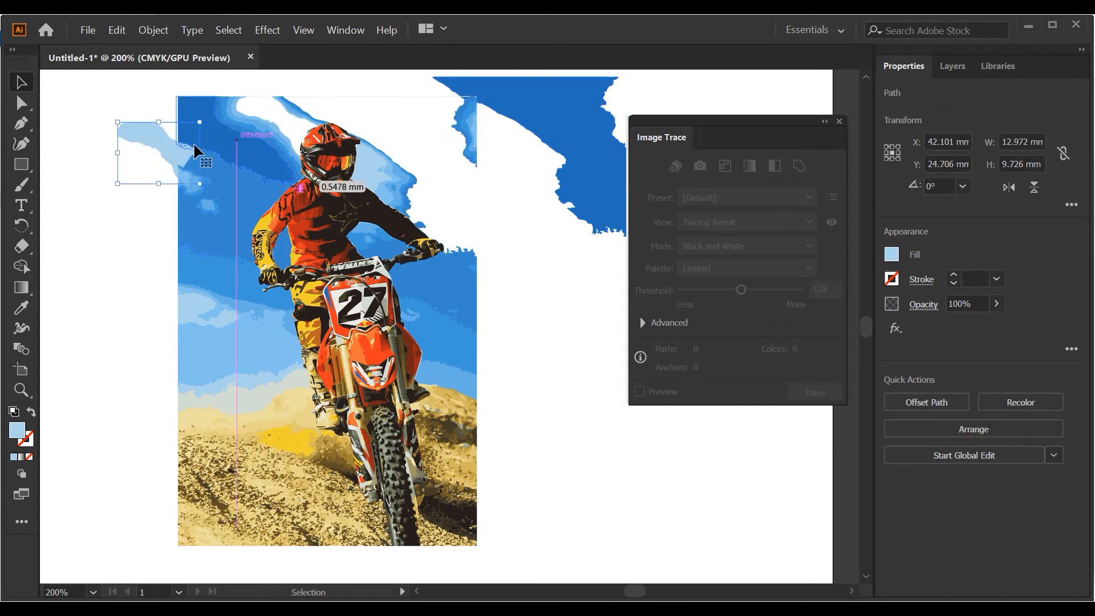
click(896, 254)
click(799, 324)
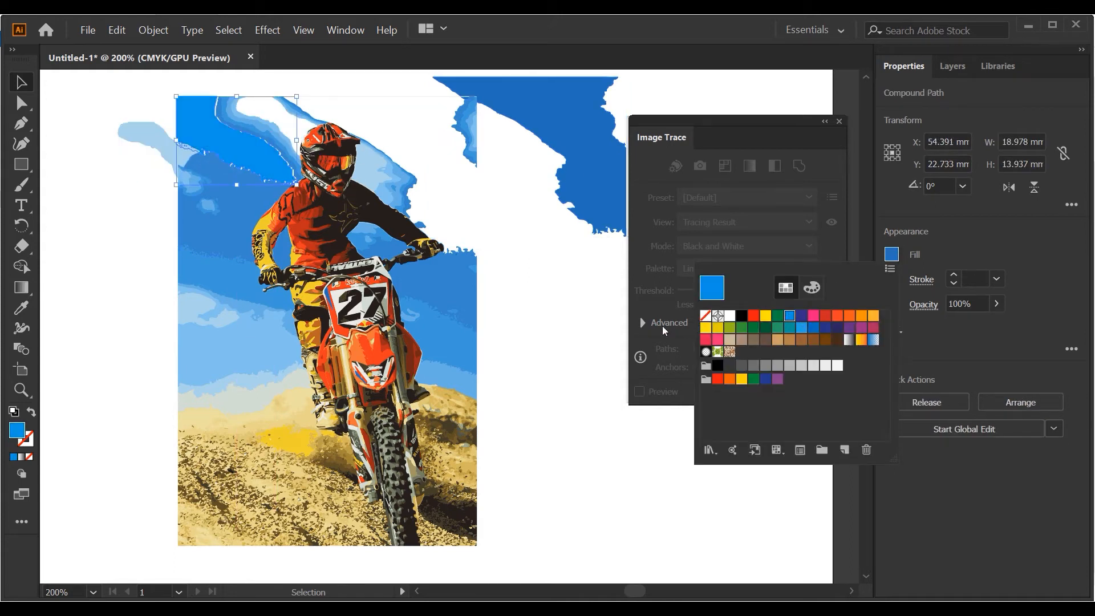
click(556, 317)
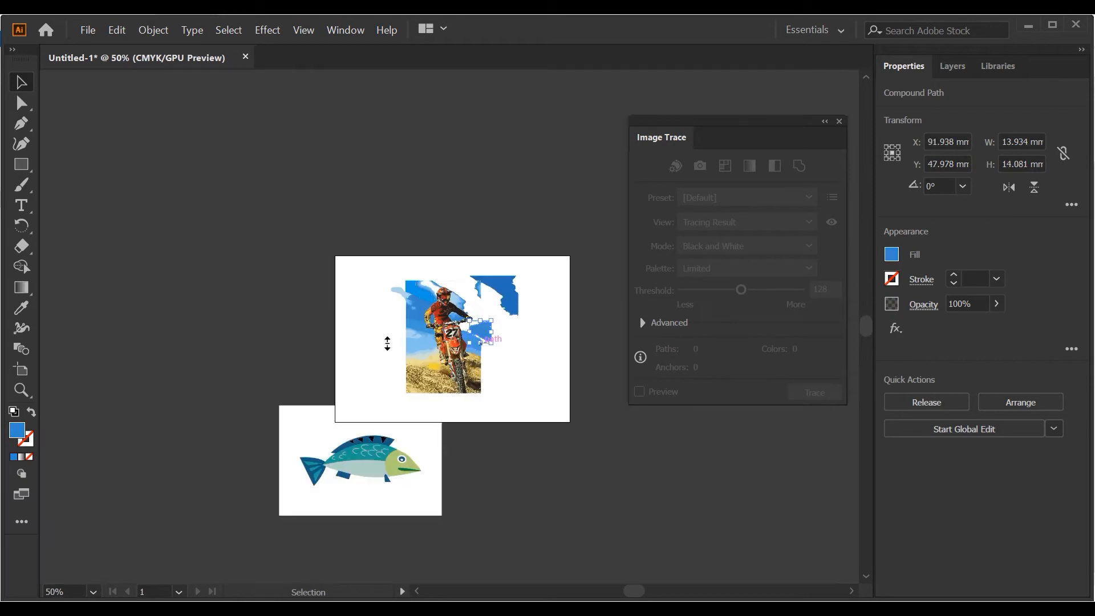
- Delete all the motocross artwork and the fish artwork lying off the artboard's lower-left corner
drag(378, 213, 539, 392)
key(Delete)
drag(203, 361, 477, 573)
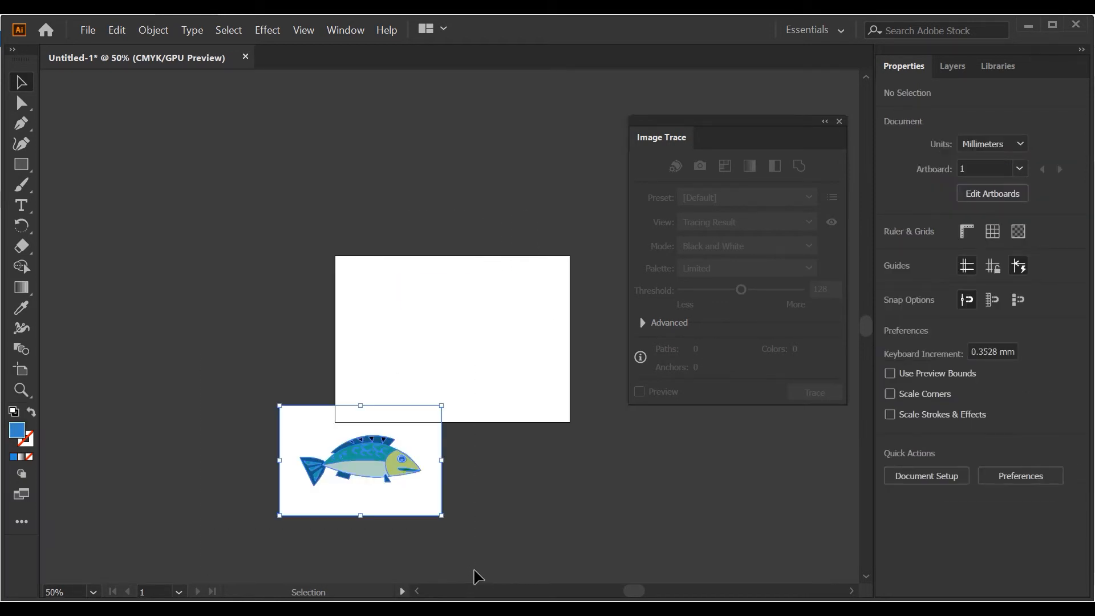
key(Delete)
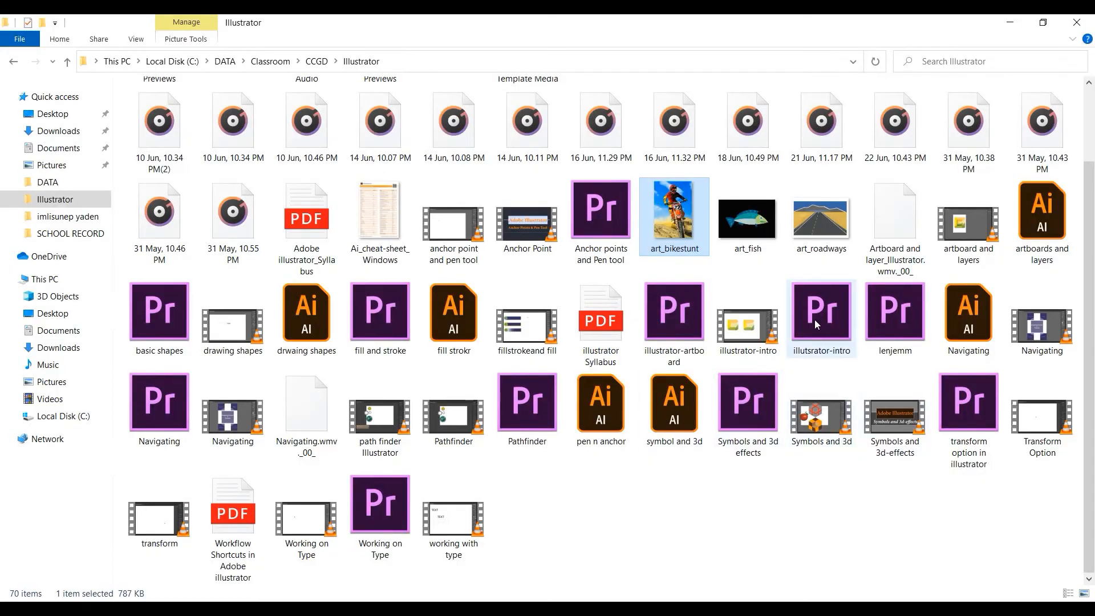
- Place the art_roadways image in the document and move it to about X 74.25 mm, Y 61.17 mm
drag(821, 219, 450, 375)
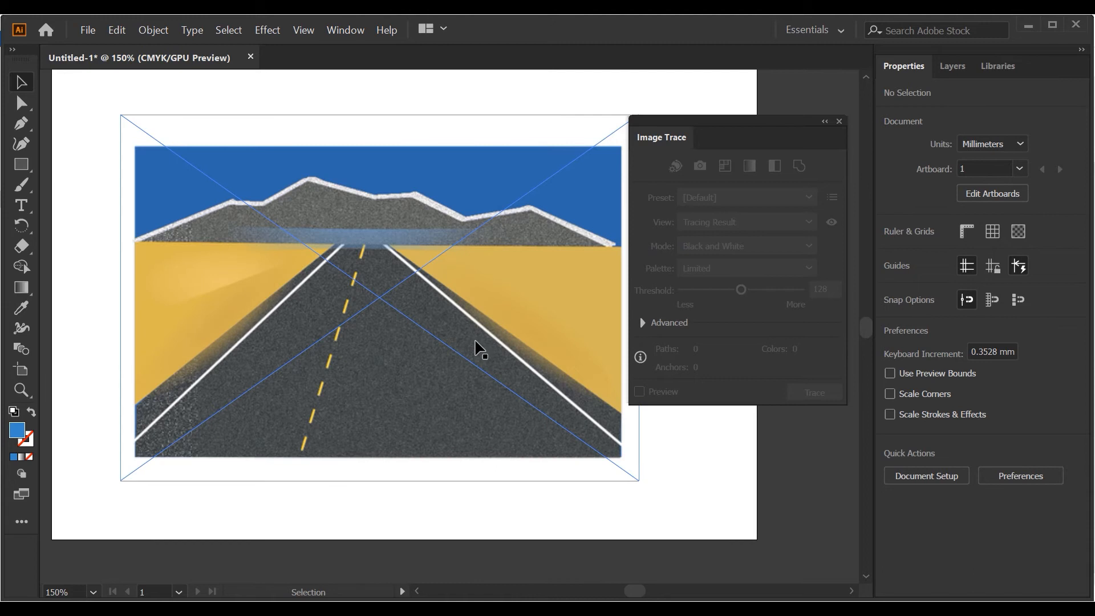
scroll(480, 349, down, 1)
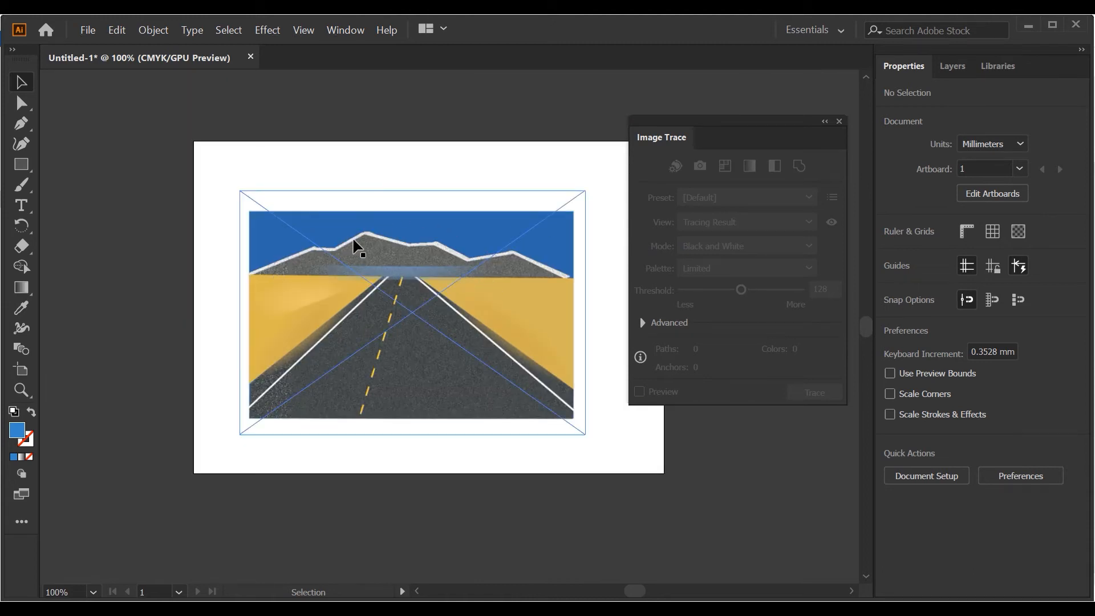
drag(489, 268, 505, 290)
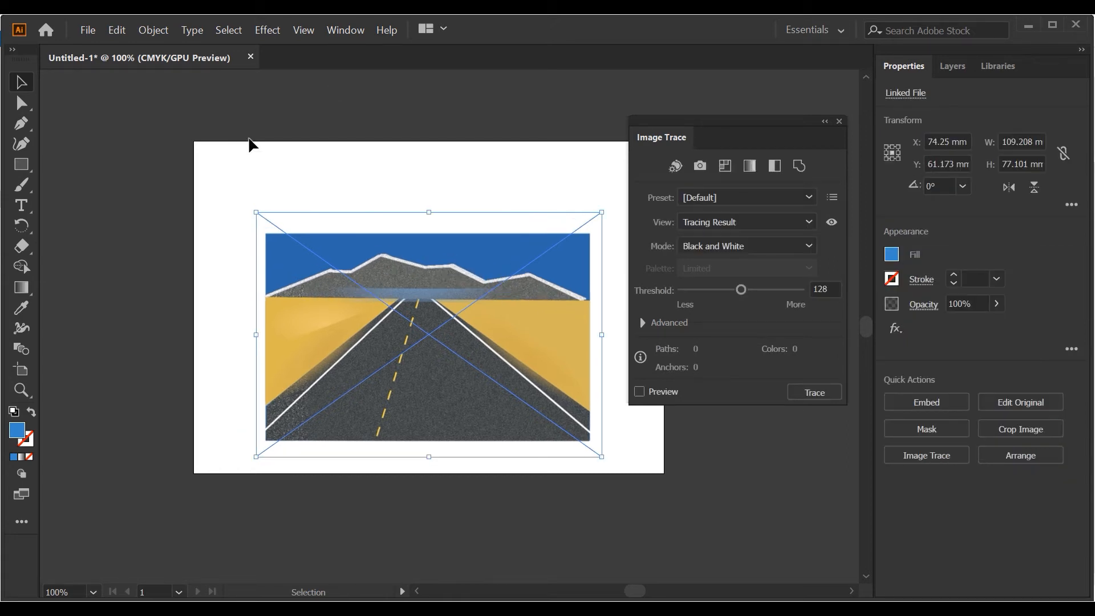
- Trace the road image in Color mode with the preview enabled, and deselect it
click(704, 244)
click(705, 264)
click(639, 391)
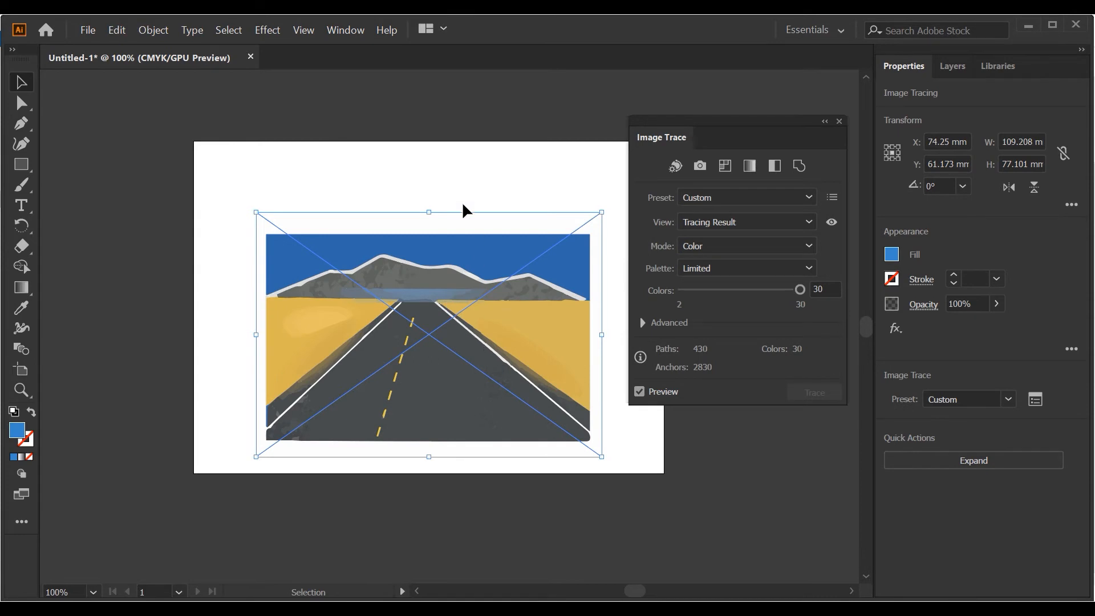
click(461, 170)
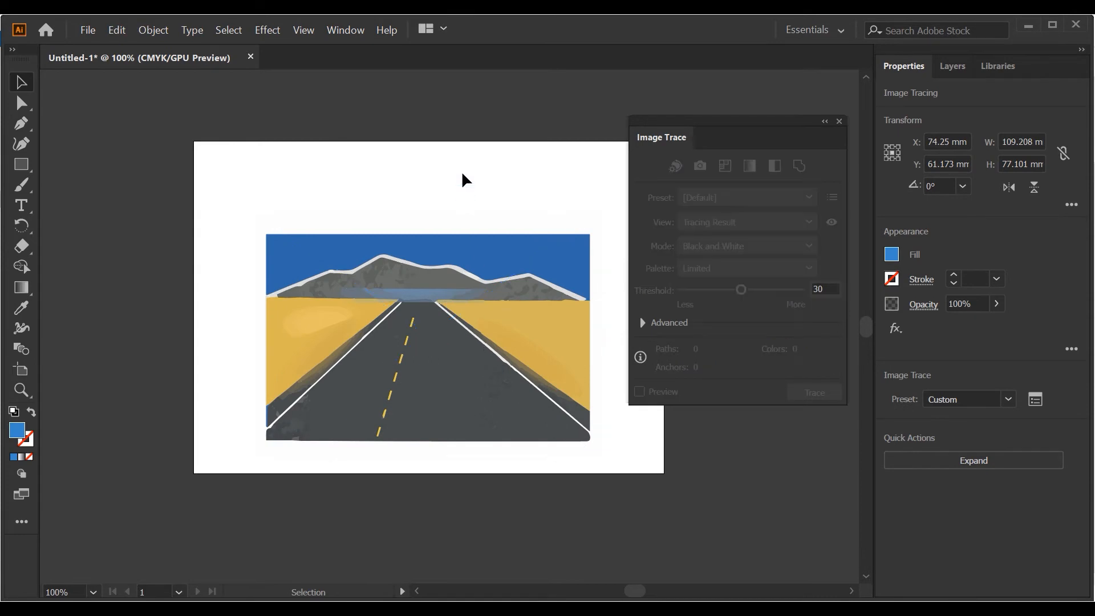
- Expand the road image tracing into vector shapes
click(279, 265)
click(153, 29)
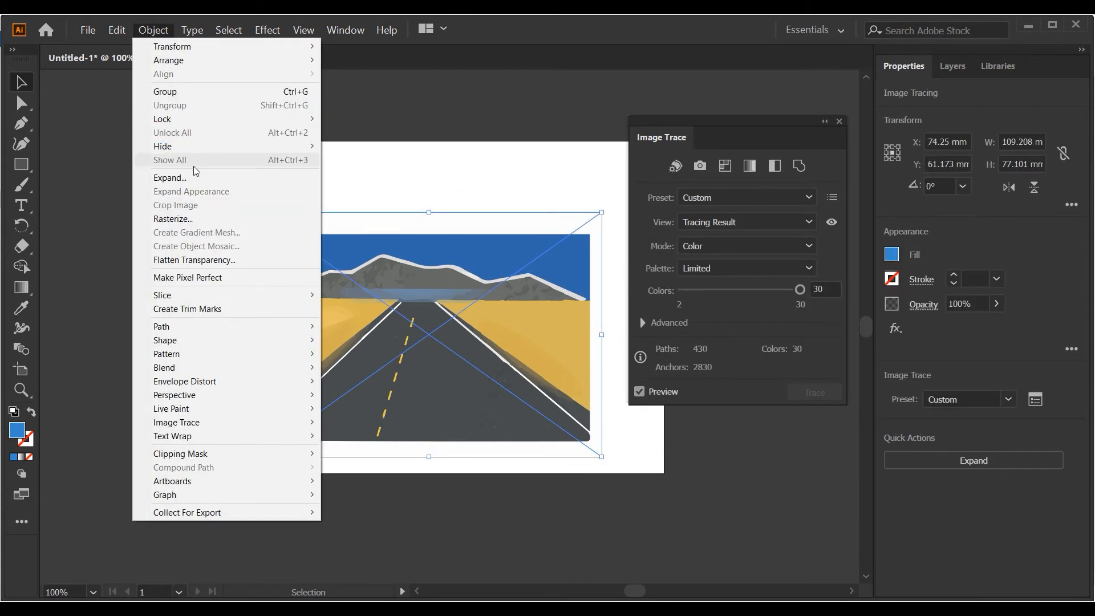
click(170, 178)
click(485, 410)
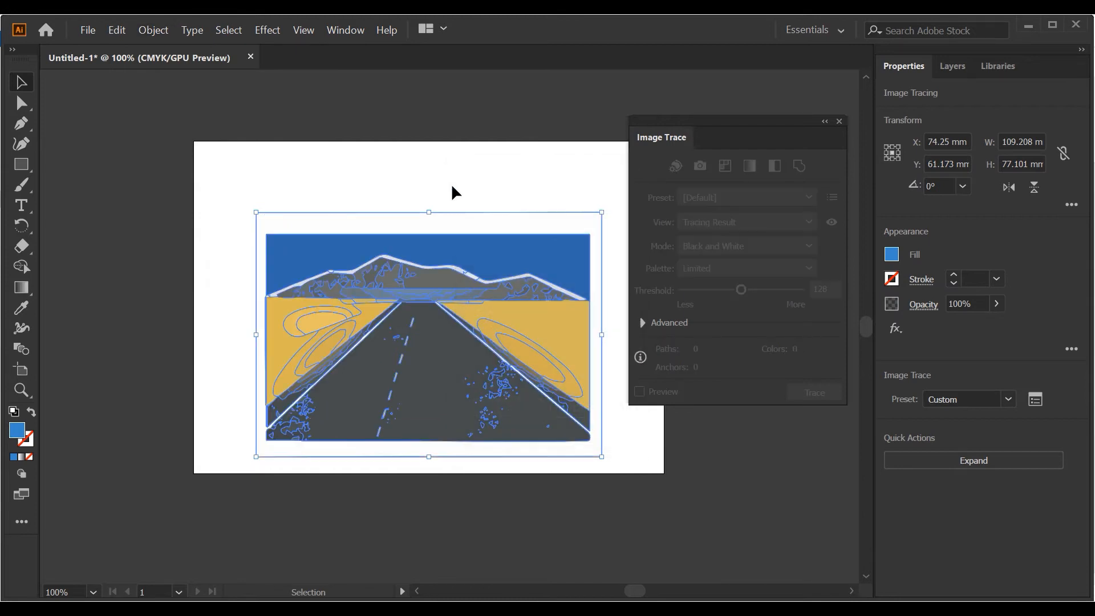
- Ungroup the expanded road artwork and move the blue sky shape up, clear of the mountains
right_click(449, 252)
click(486, 355)
right_click(481, 272)
click(480, 169)
click(466, 245)
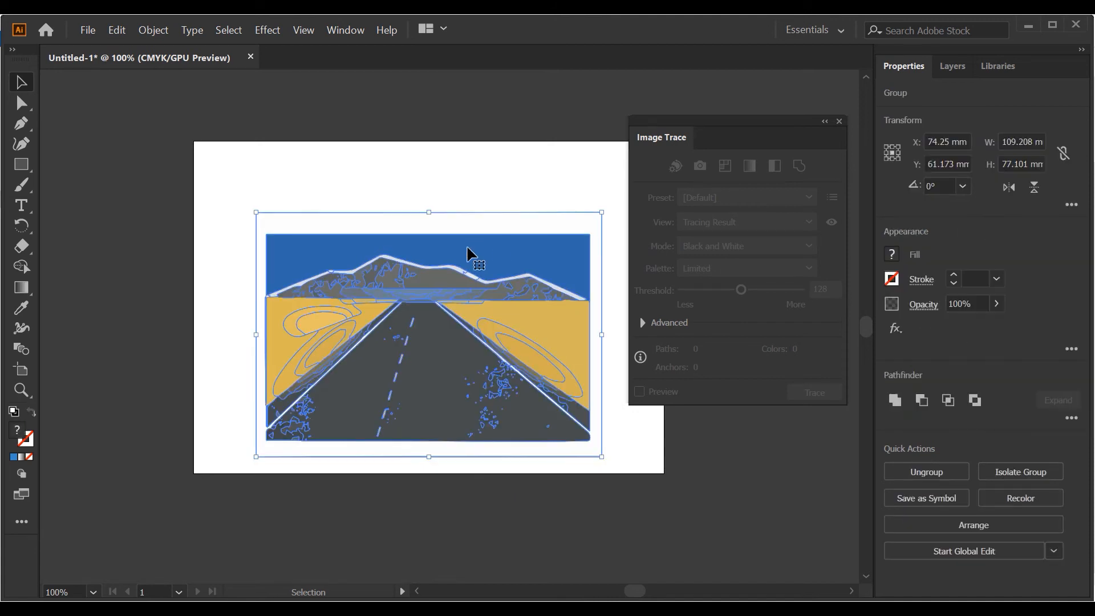
right_click(468, 247)
click(510, 349)
drag(463, 244, 463, 199)
- Delete the grey mountain pieces and their light outline from the road artwork
drag(390, 267, 256, 264)
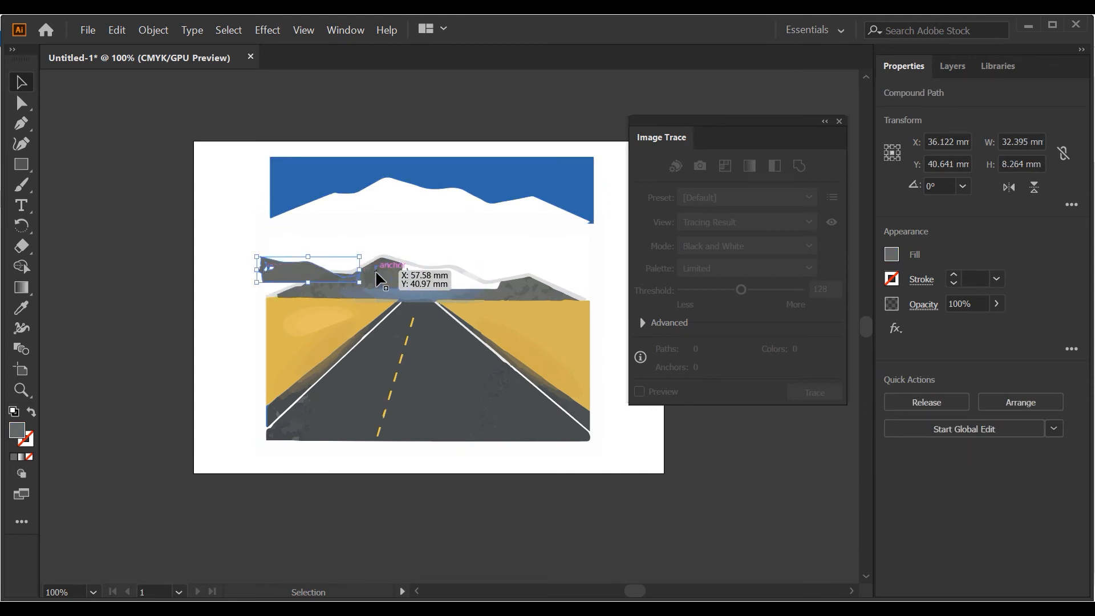
key(Delete)
click(425, 241)
key(Delete)
drag(240, 256, 559, 285)
key(Delete)
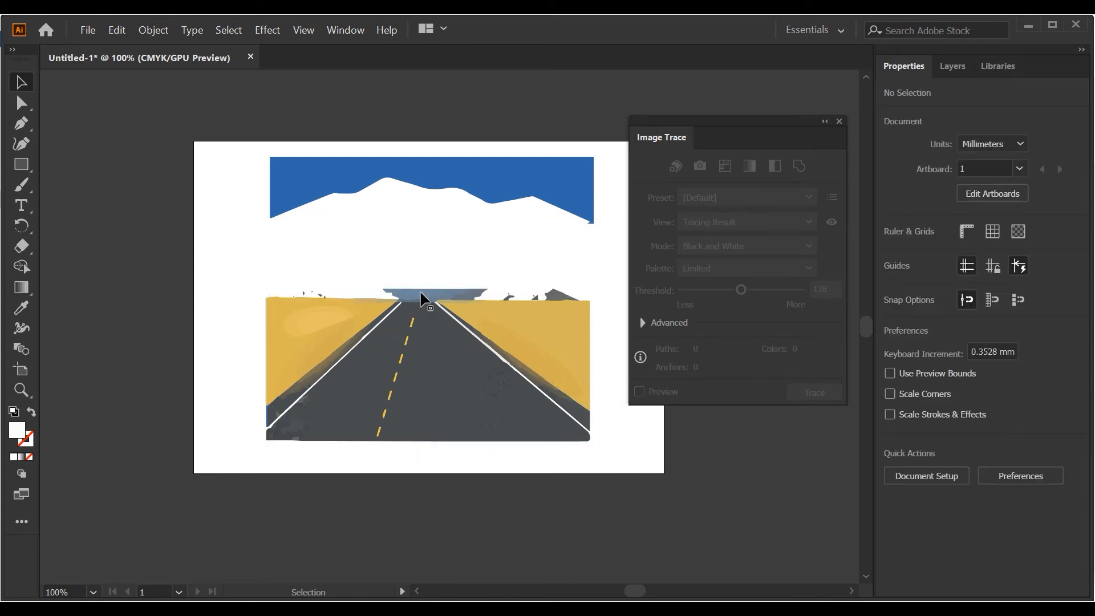
- Delete the leftover mountain and haze fragments along the horizon of the road artwork
drag(249, 284, 571, 297)
key(Delete)
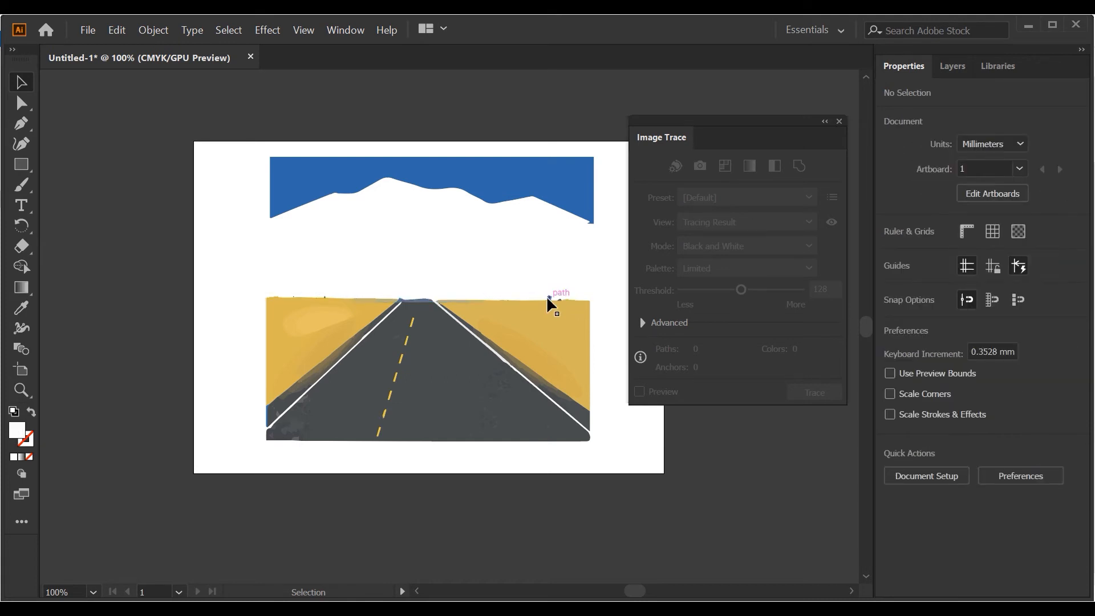
click(547, 296)
key(Delete)
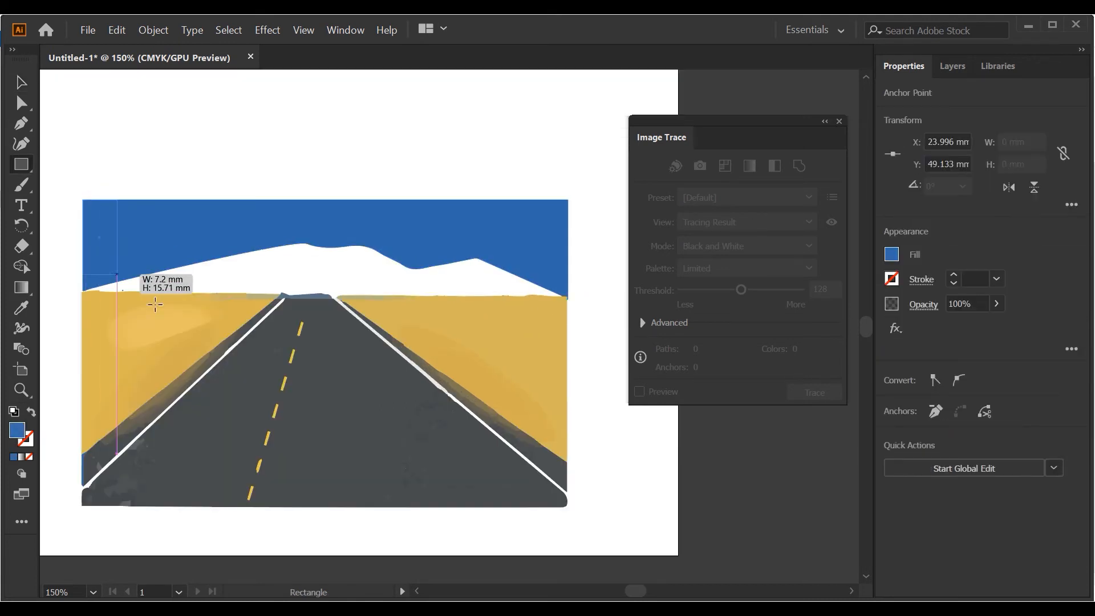
- Draw a blue, strokeless sky rectangle about 102 by 20 mm directly above the road's horizon, and deselect it
drag(137, 272, 568, 296)
click(26, 80)
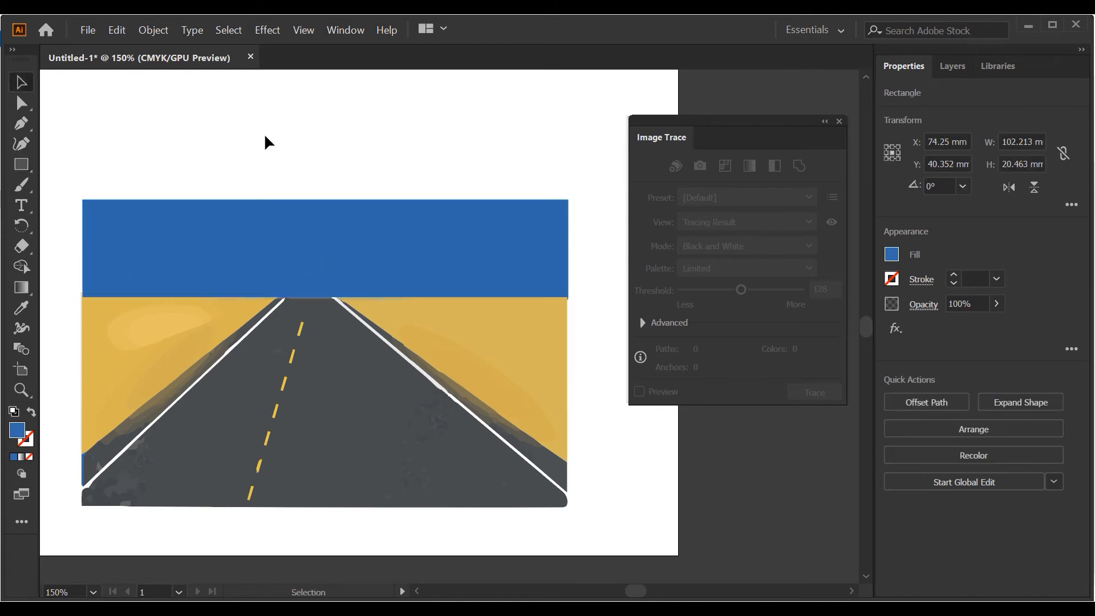
click(265, 133)
scroll(313, 208, down, 3)
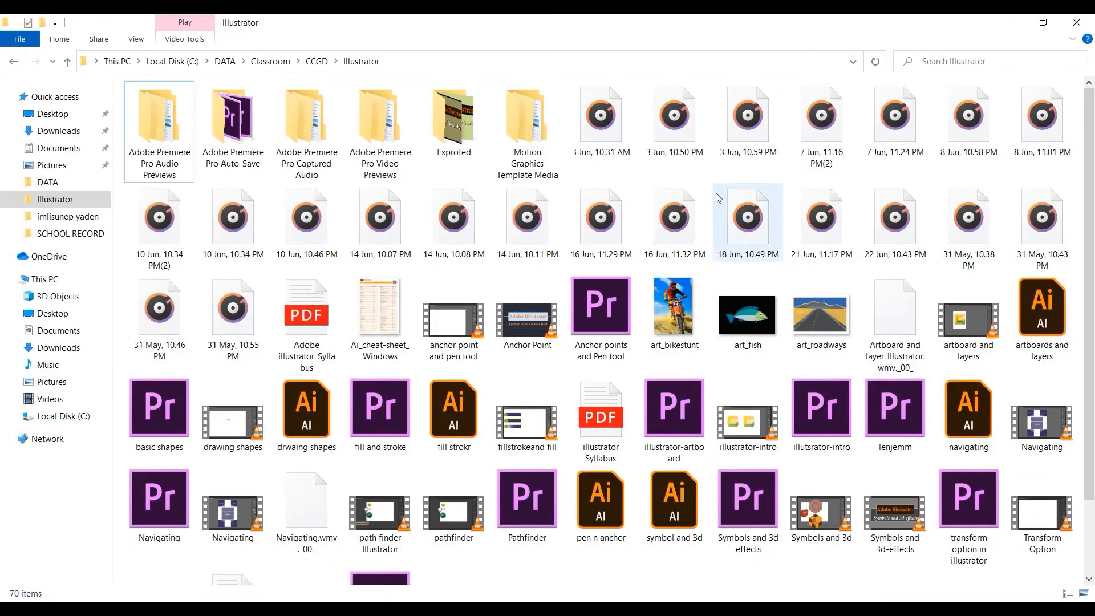
- Place the motocross rider photo on the empty artboard and scale it proportionally to about 54 by 81 mm
mouse_move(675, 311)
mouse_down()
mouse_move(512, 579)
mouse_move(414, 305)
mouse_up()
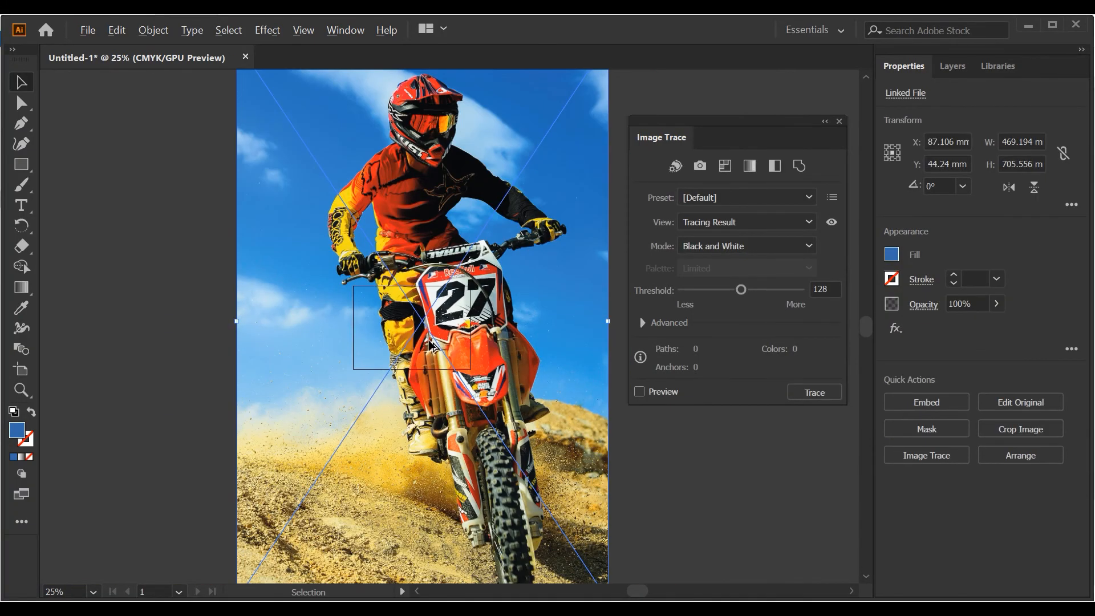
key(ctrl+minus)
drag(575, 94, 476, 246)
scroll(464, 276, up, 5)
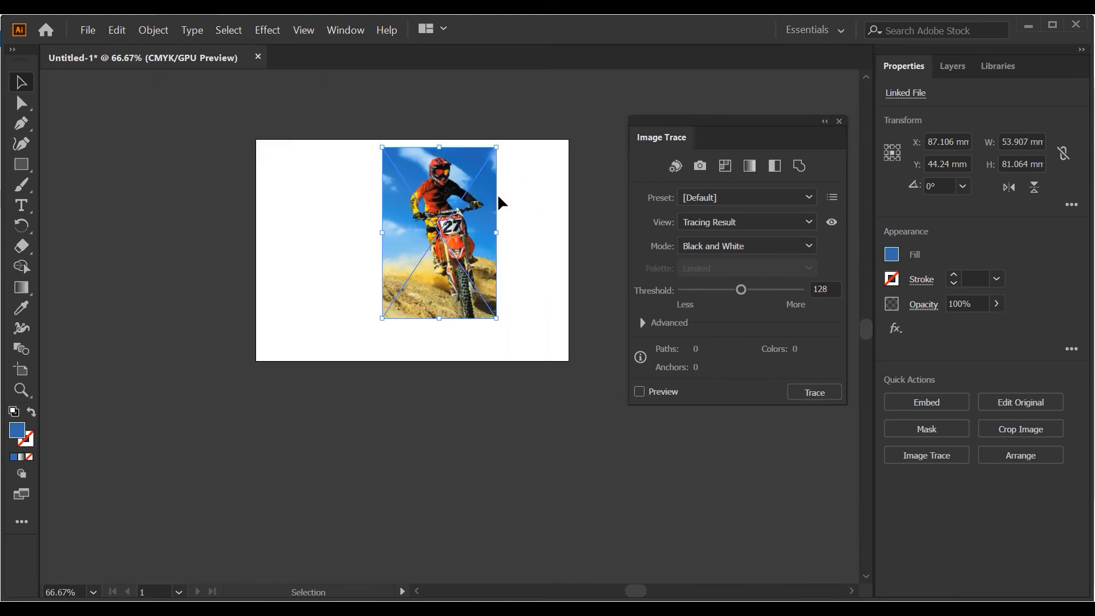
- Draw a rectangle about 45 by 39 mm, with no fill or stroke, beside the motocross photo
click(26, 169)
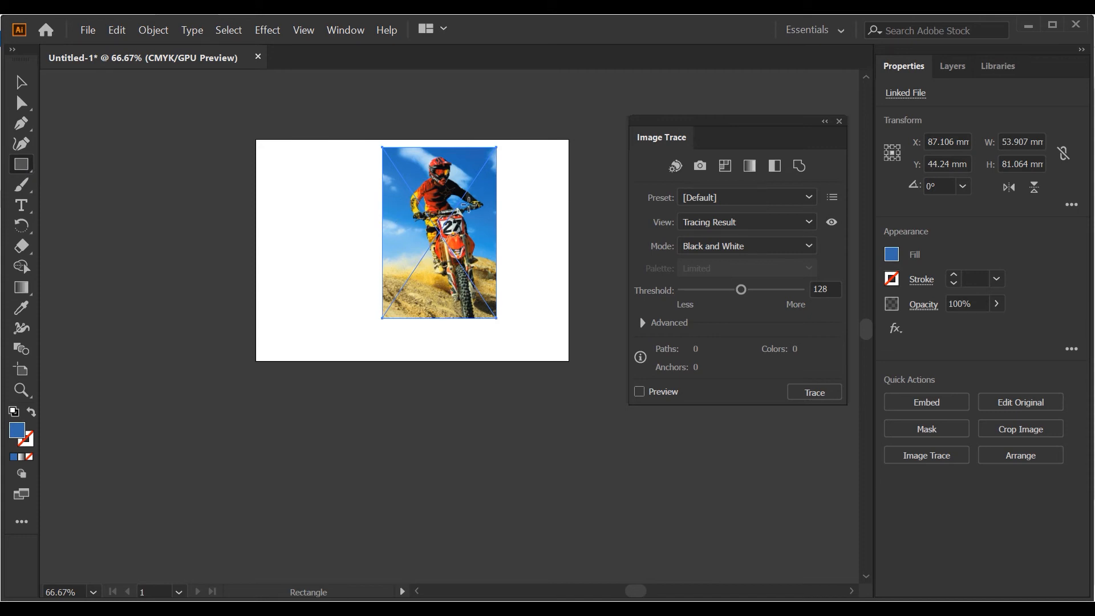
click(30, 92)
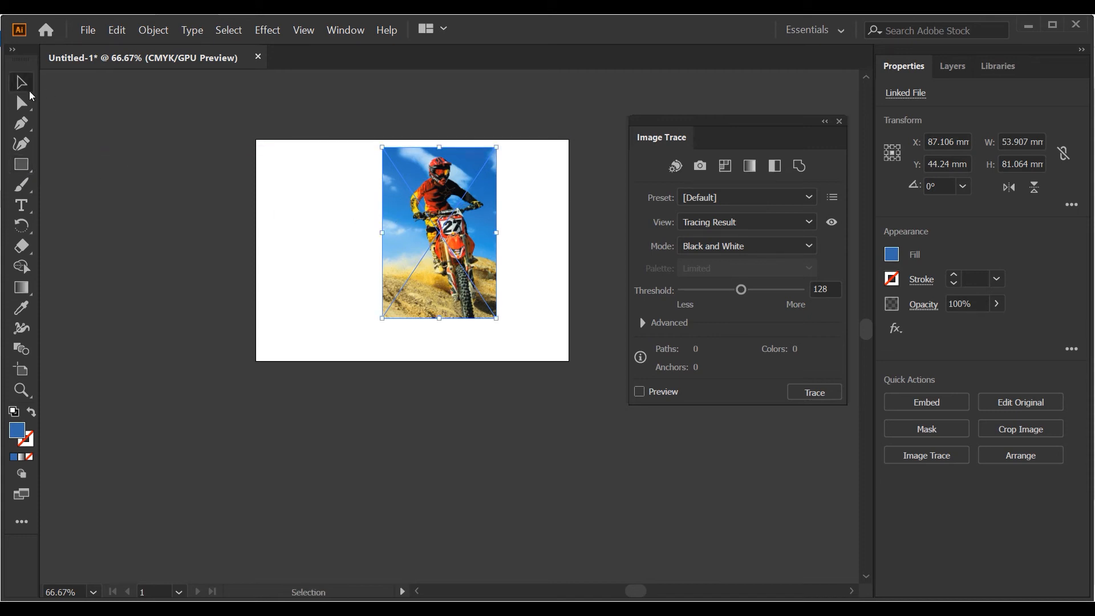
click(28, 162)
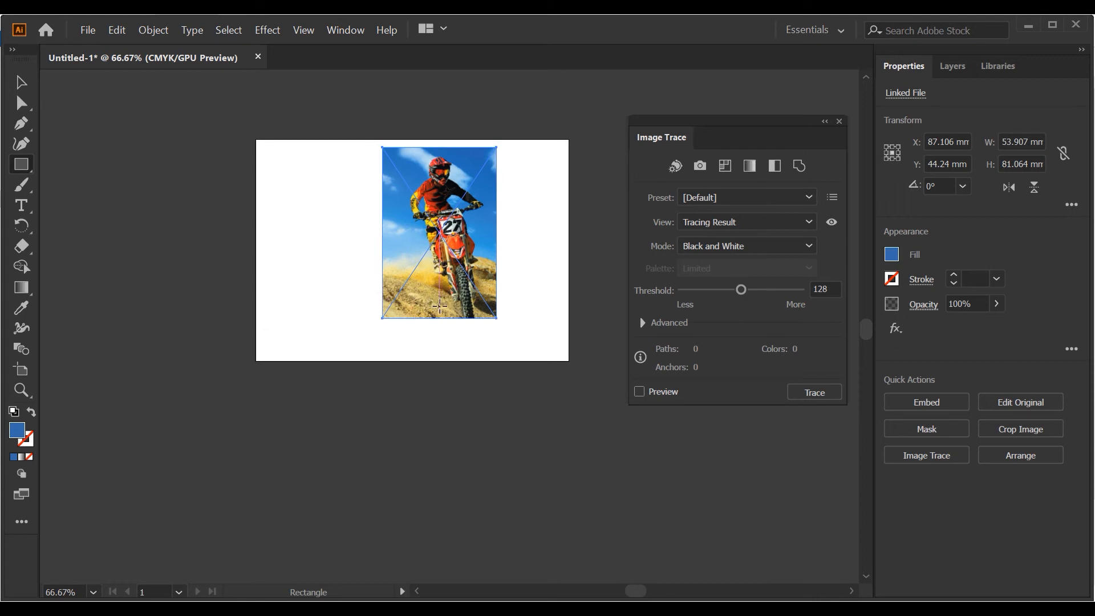
drag(267, 187, 361, 268)
click(23, 85)
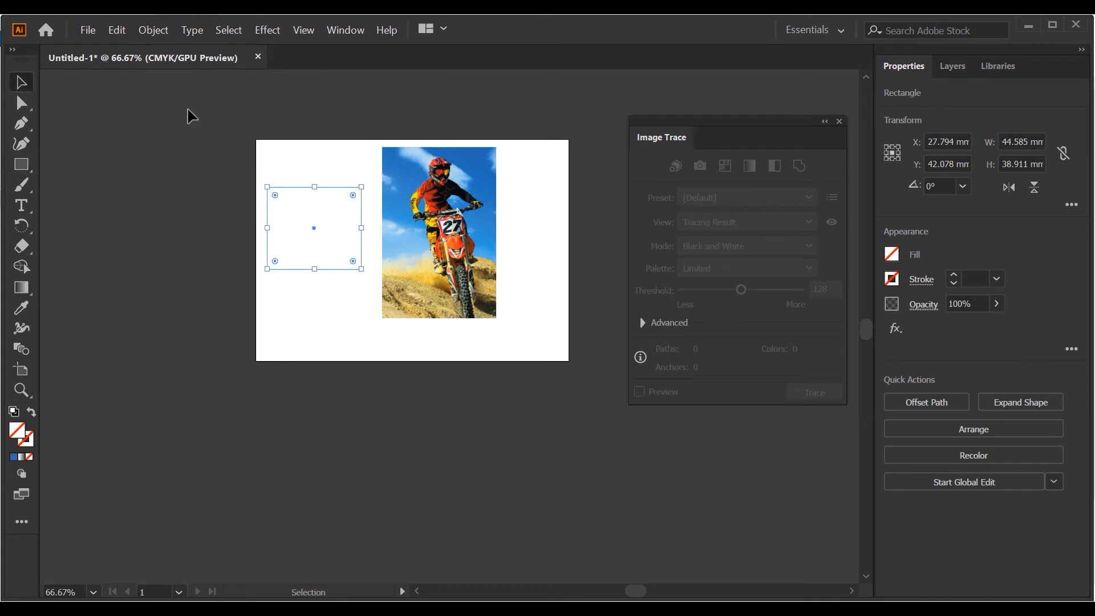
- Try a 1 pt stroke on the rectangle, remove it again, and reselect the rectangle
click(953, 277)
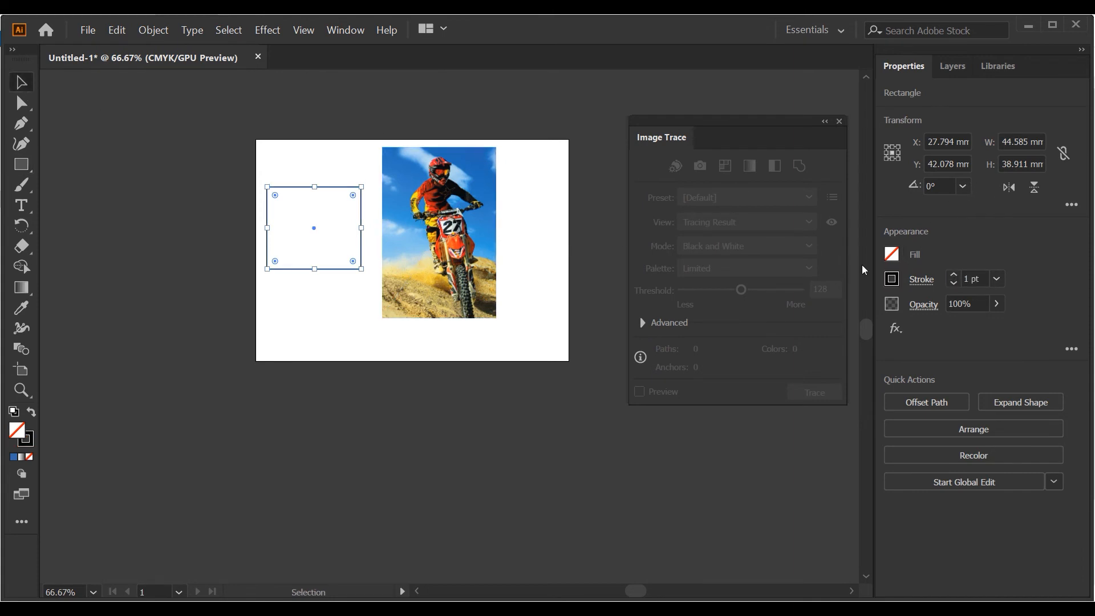
click(956, 285)
click(955, 285)
click(223, 187)
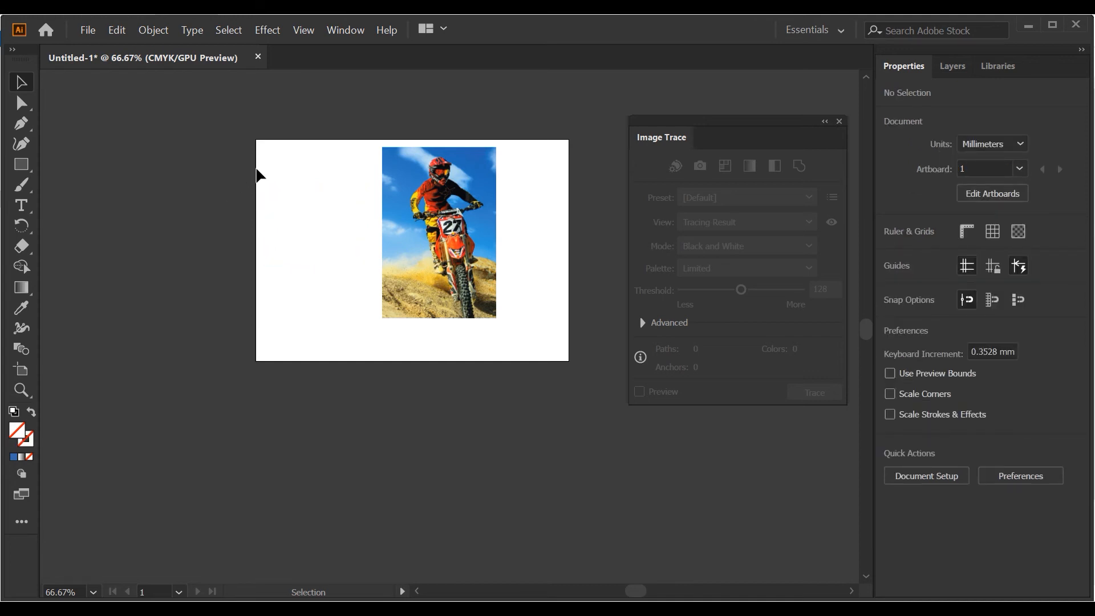
drag(259, 157, 336, 264)
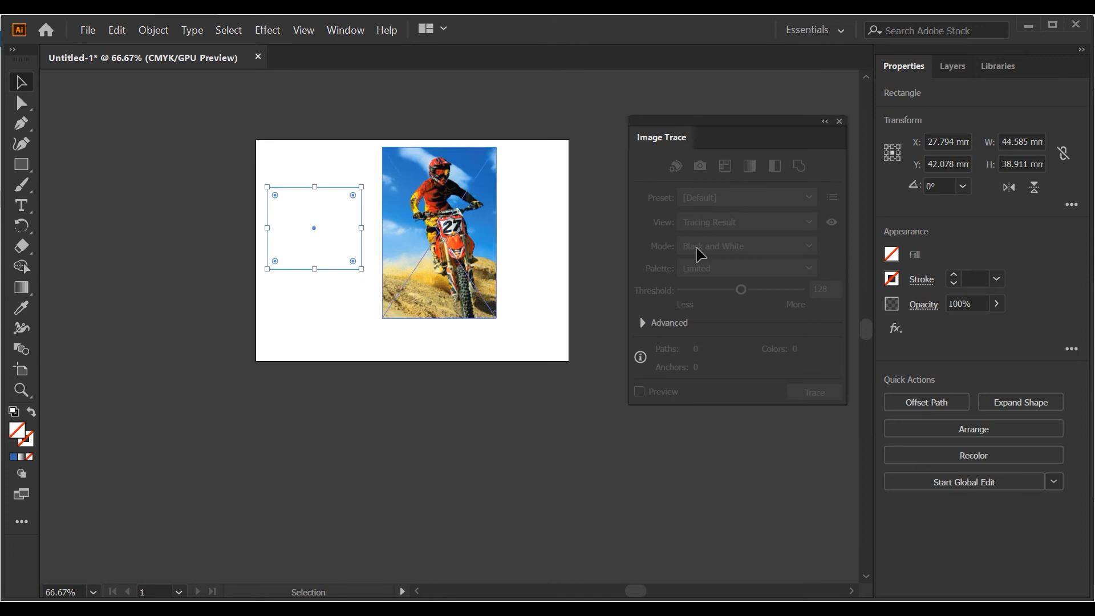
- Give the rectangle a 1 pt stroke and fit it over the photo's upper part at about 53.5 by 46.7 mm
click(954, 274)
mouse_move(325, 186)
mouse_down()
mouse_move(322, 152)
mouse_move(444, 158)
mouse_up()
scroll(467, 188, up, 2)
drag(491, 323, 549, 366)
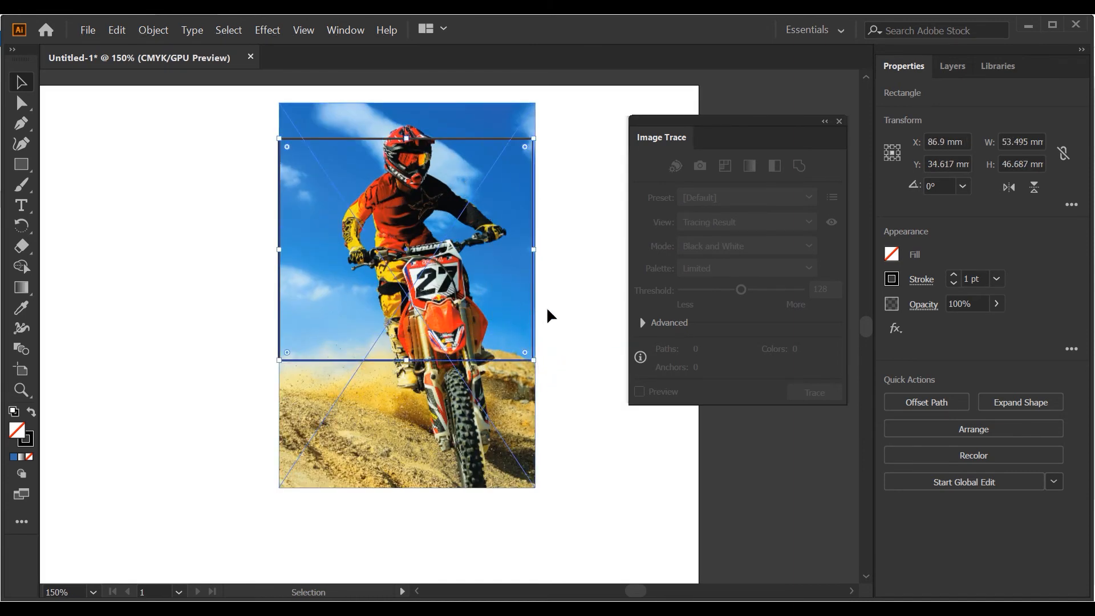
drag(533, 299, 535, 281)
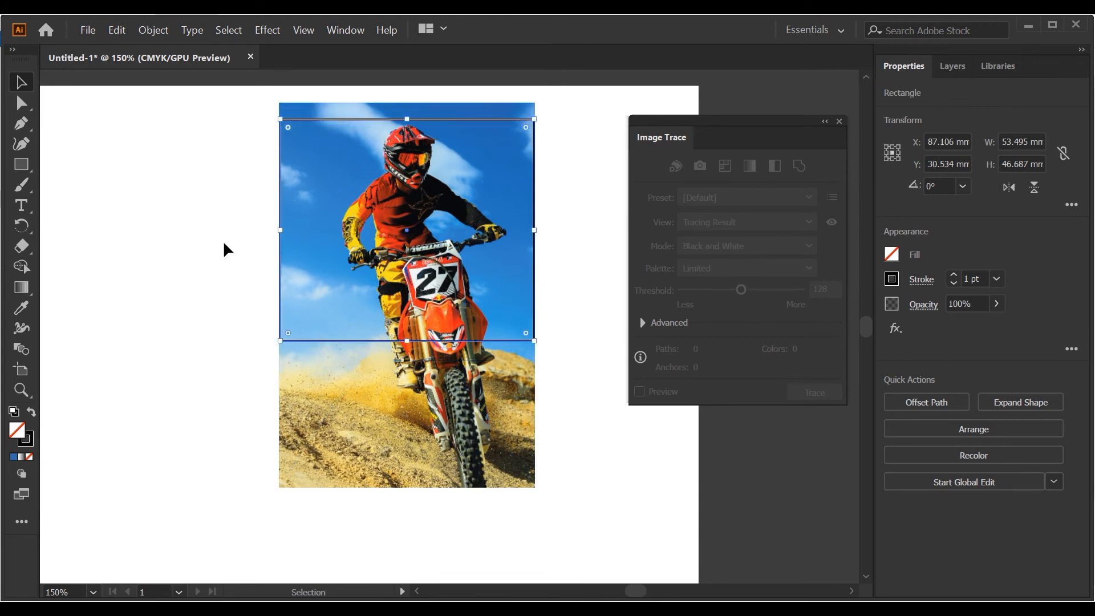
- Send the outlined rectangle behind the motocross photo and deselect it
click(202, 234)
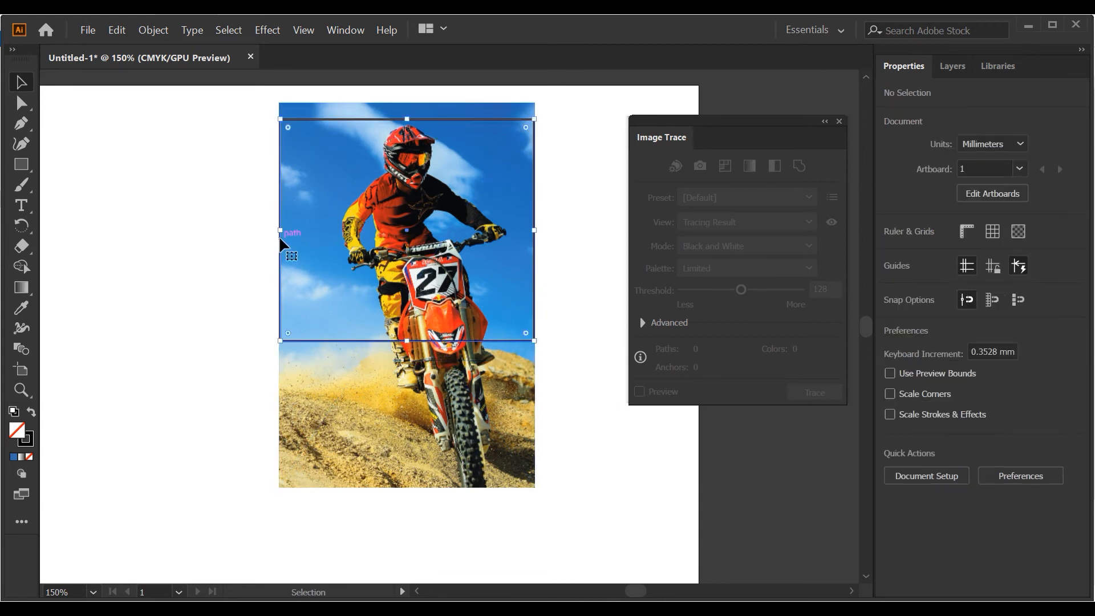
click(280, 237)
click(203, 238)
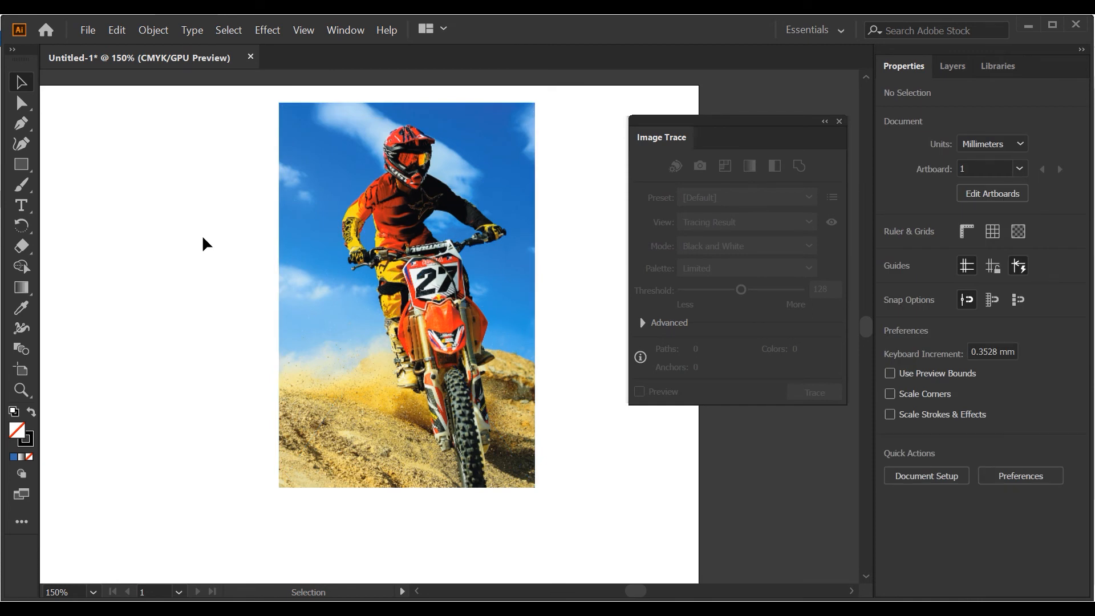
- Send the motocross photo backward behind the outlined rectangle and deselect it
click(290, 211)
key(ctrl+[)
click(253, 238)
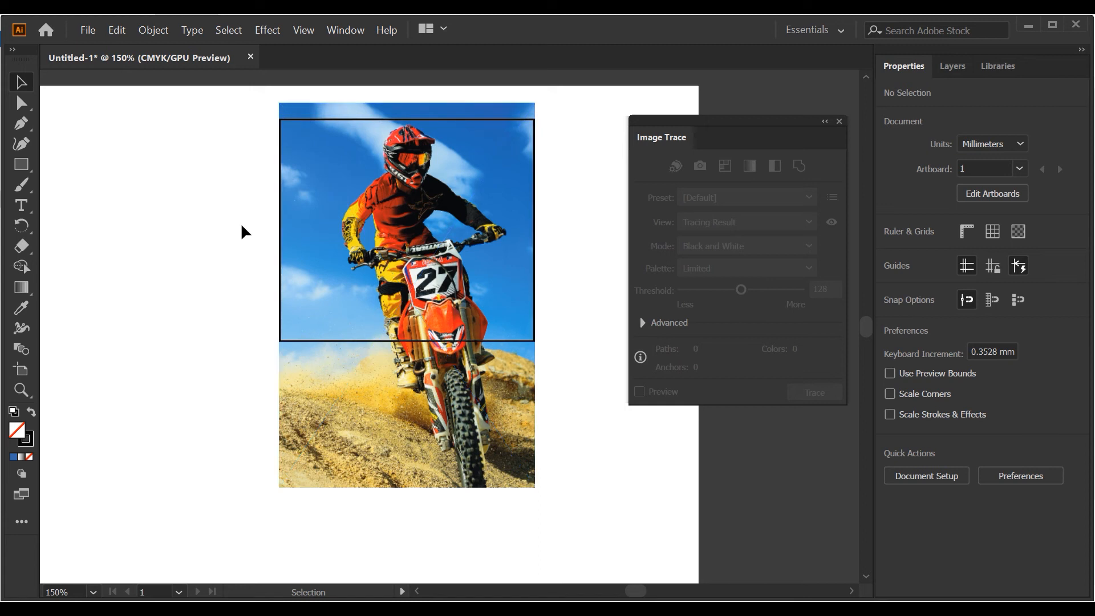
- Select the motocross photo together with the outlined rectangle and make a clipping mask from them
drag(217, 152, 412, 315)
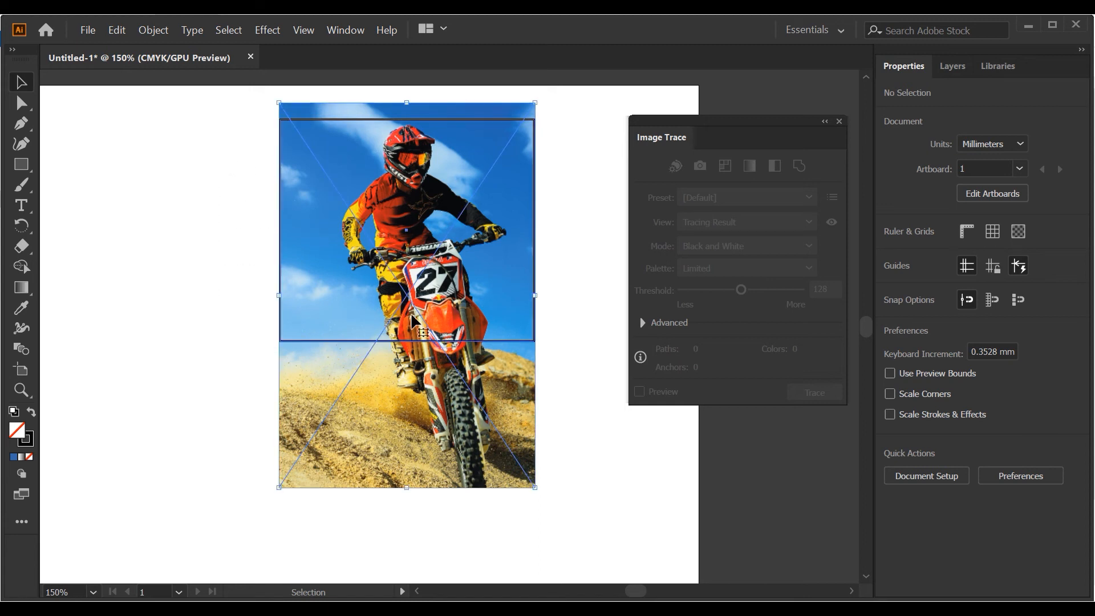
right_click(388, 233)
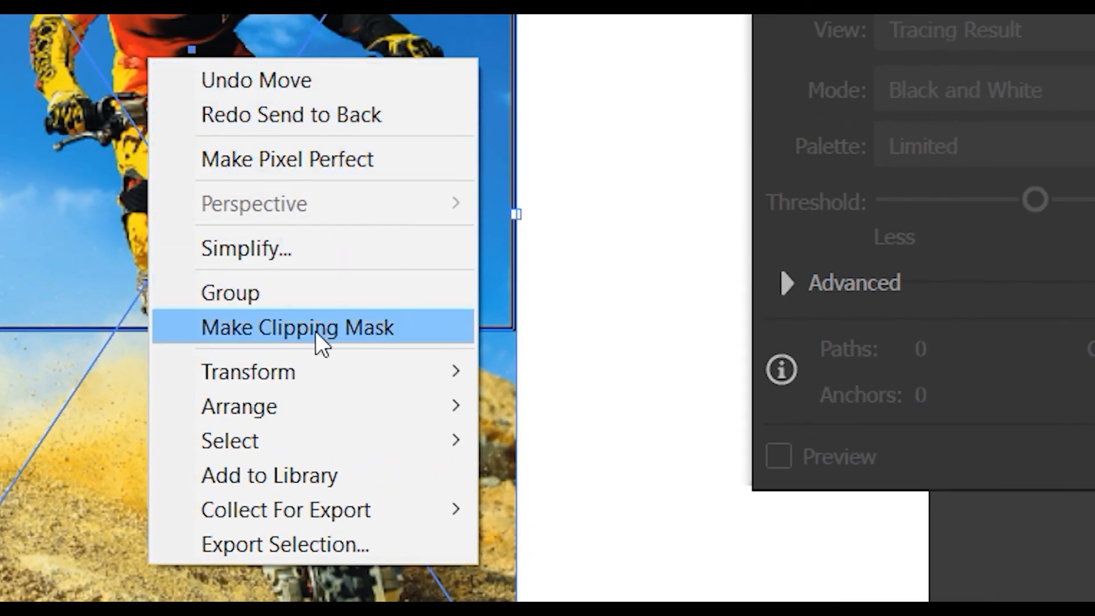
click(282, 337)
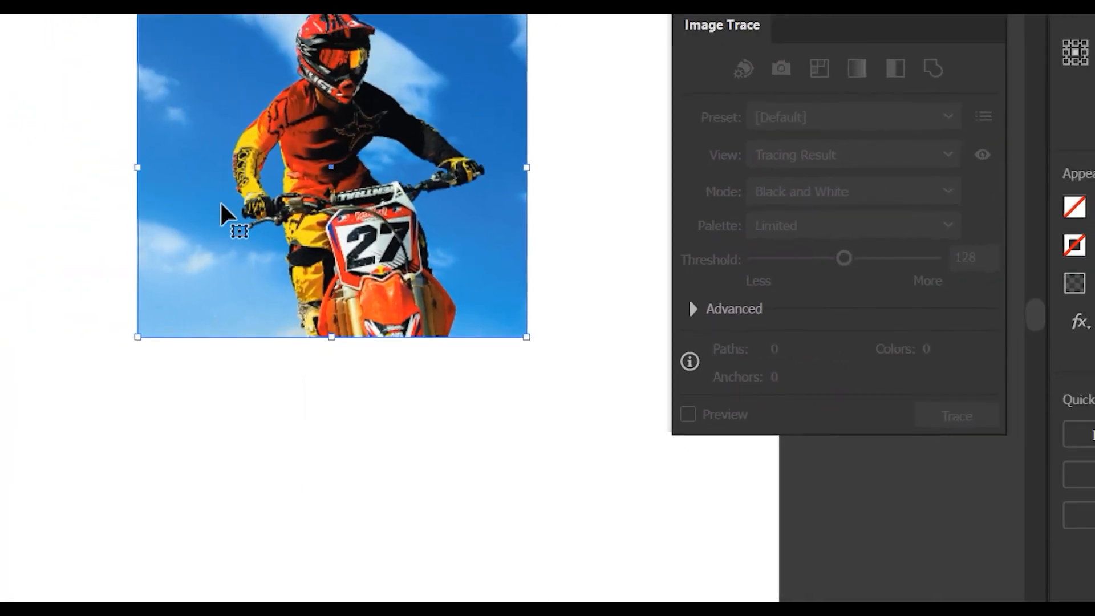
- Try repositioning the clipped motocross photo on the artboard and undo the last move
scroll(340, 203, down, 2)
drag(339, 202, 159, 197)
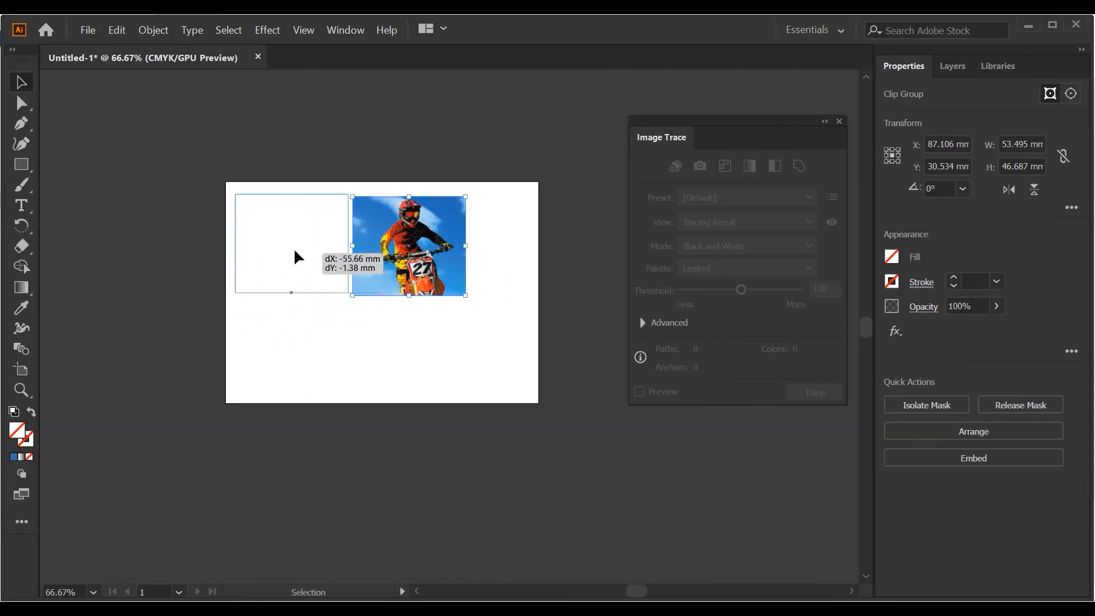
drag(294, 250, 414, 272)
key(ctrl+z)
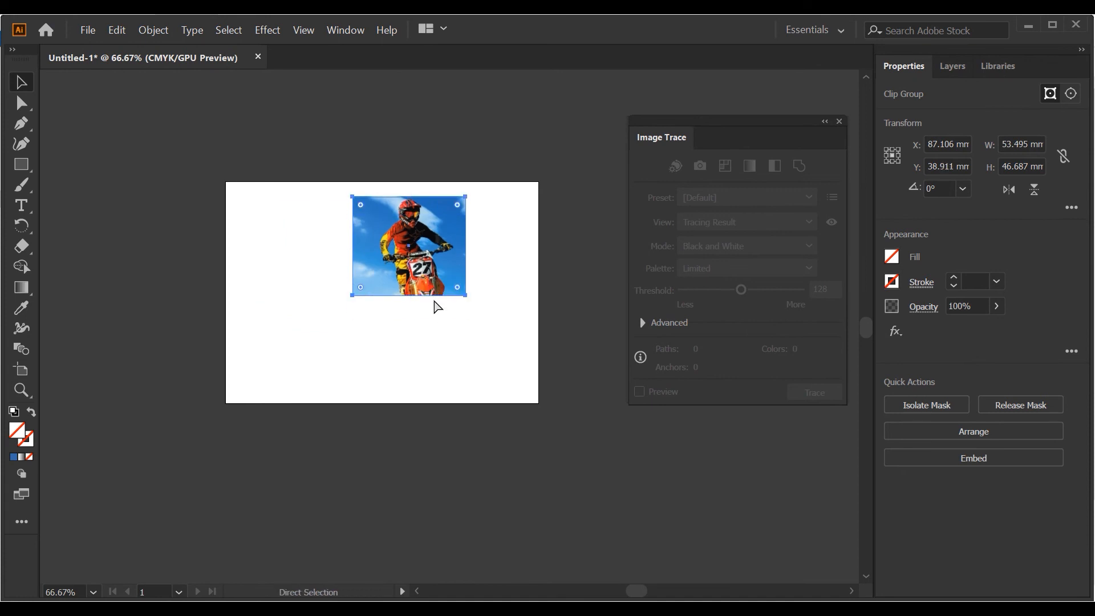
- Undo the clipping mask and remove the outlined rectangle from the motocross photo
key(ctrl+z)
click(486, 326)
drag(416, 299, 265, 307)
click(245, 296)
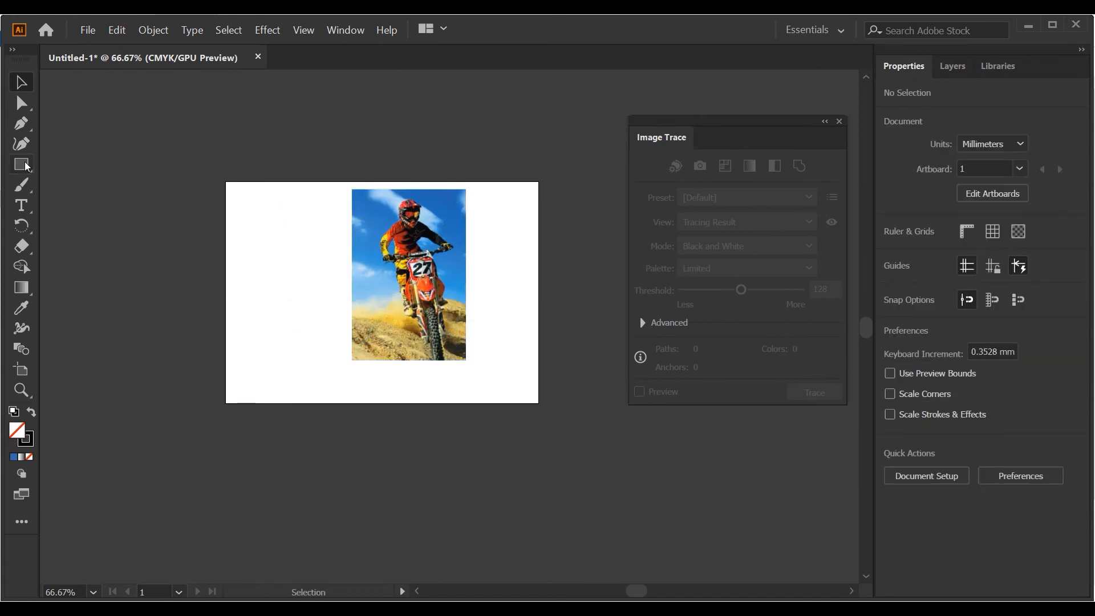
- Draw a circle about 50.3 mm in diameter centred on the motocross photo and move it up over the rider
drag(21, 164, 67, 190)
click(65, 186)
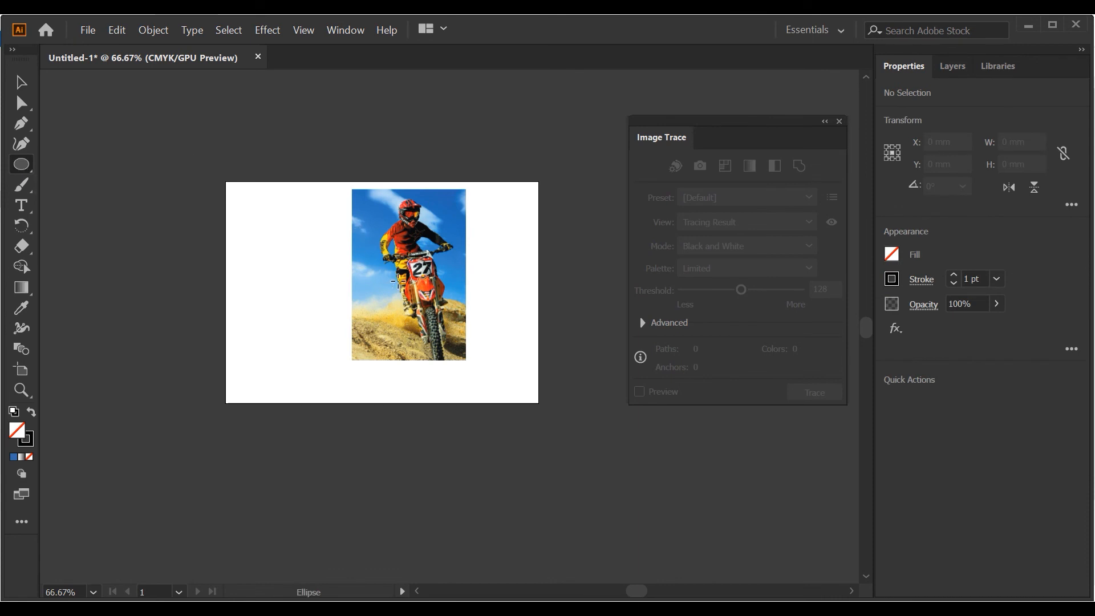
mouse_move(409, 275)
mouse_down()
mouse_move(444, 298)
mouse_move(454, 327)
mouse_up()
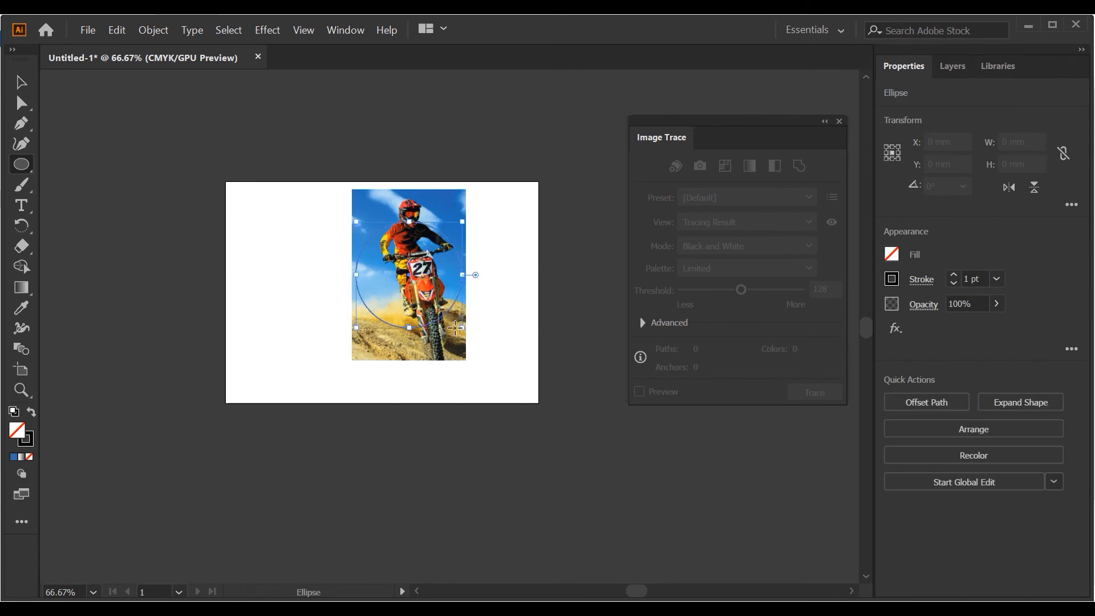
click(20, 82)
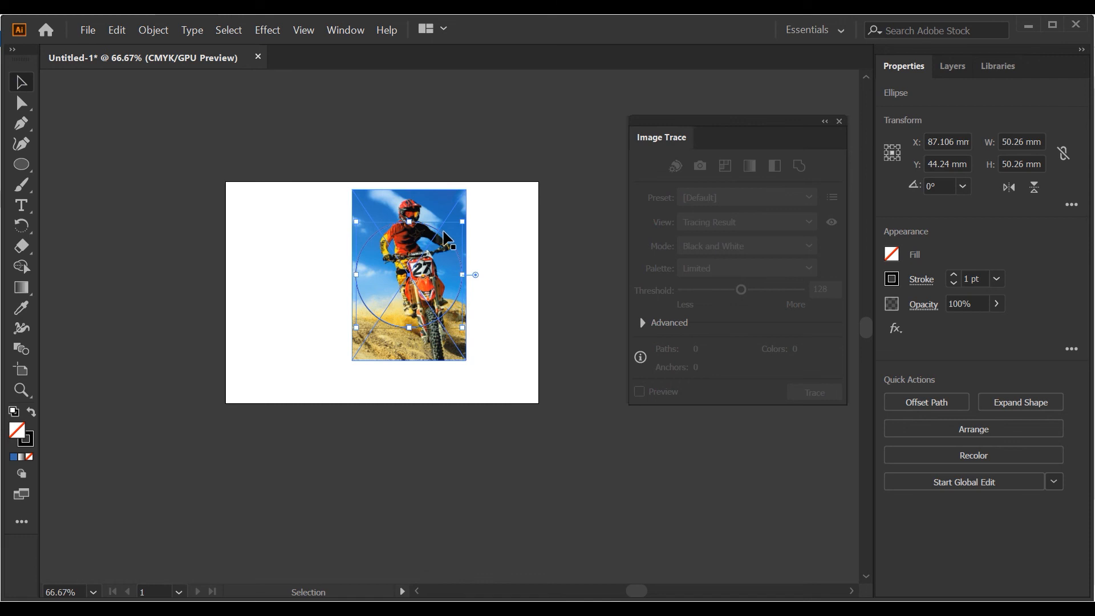
drag(442, 227, 440, 199)
- Select the circle together with the motocross photo and clip the photo to the circle with a clipping mask
drag(281, 198, 512, 296)
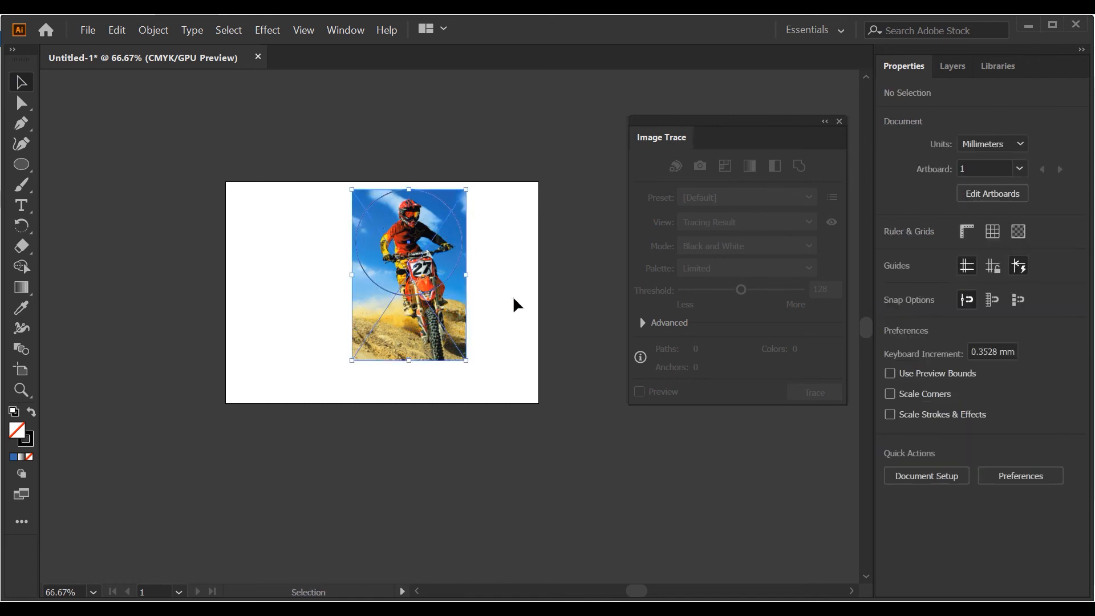
right_click(451, 255)
click(537, 361)
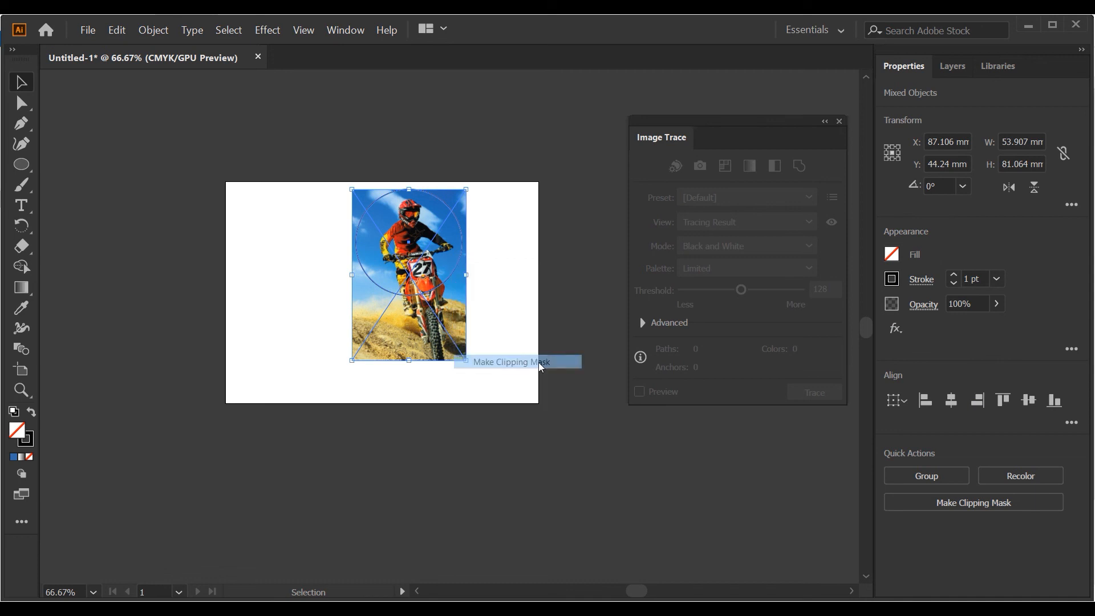
click(520, 303)
scroll(425, 252, up, 2)
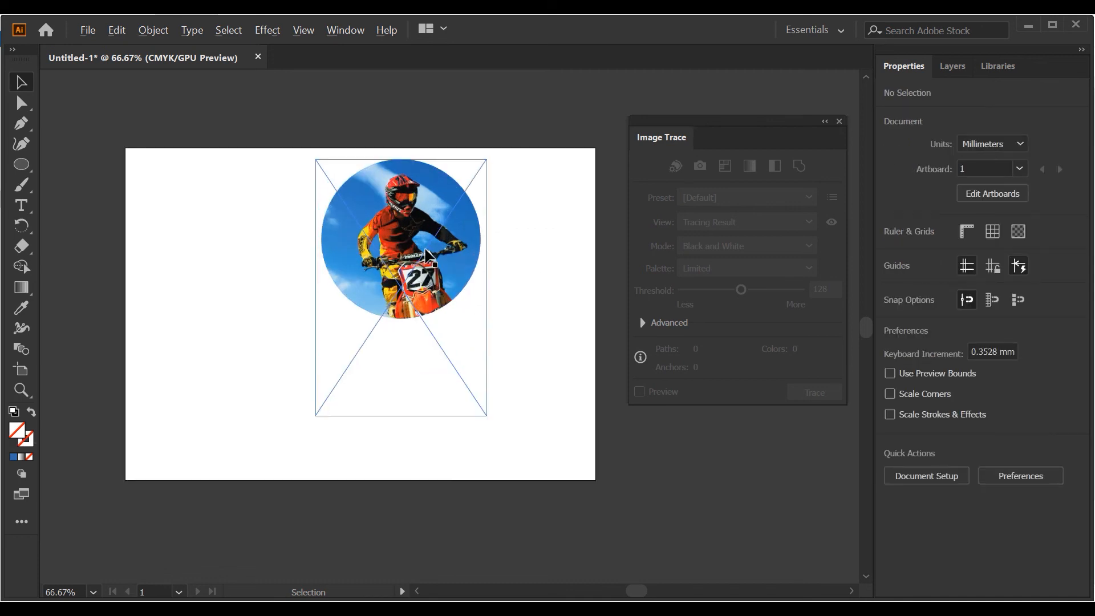
scroll(426, 251, down, 2)
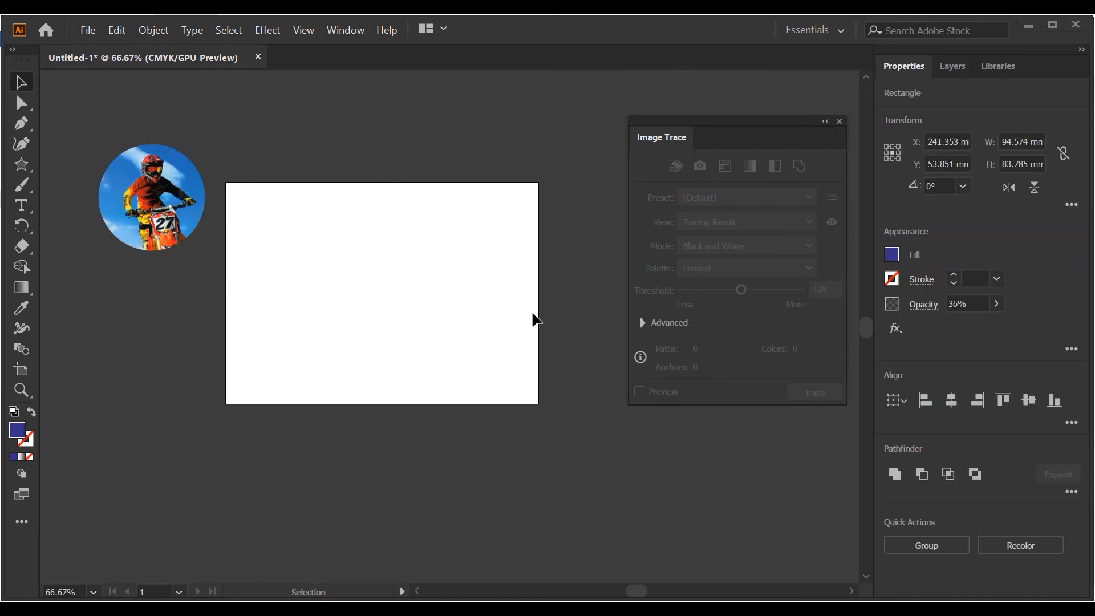
- Close the Image Trace panel and move the overlapping translucent blue squares onto the artboard
click(839, 121)
click(623, 178)
click(762, 311)
drag(762, 311, 411, 293)
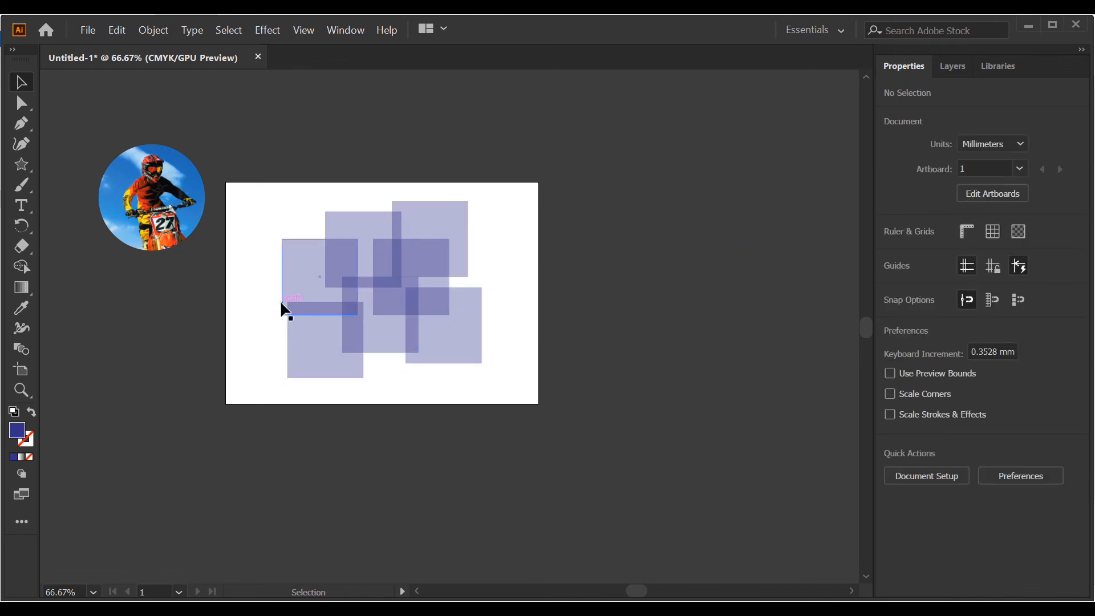
- Draw a five-pointed star over the blue squares and remove its fill
click(23, 164)
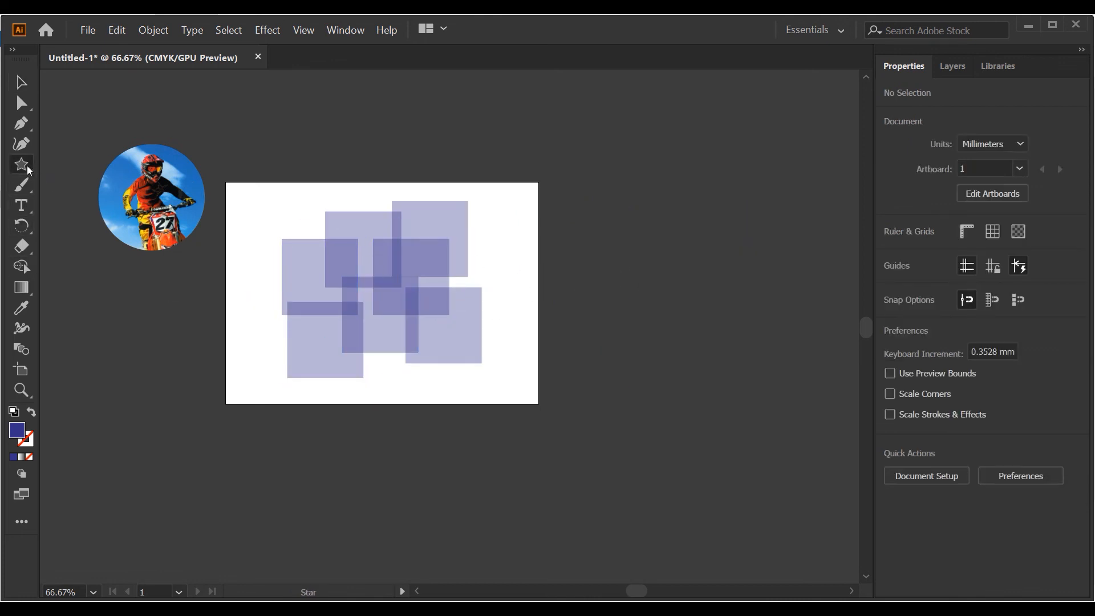
drag(371, 282, 419, 337)
click(21, 82)
click(891, 254)
click(705, 316)
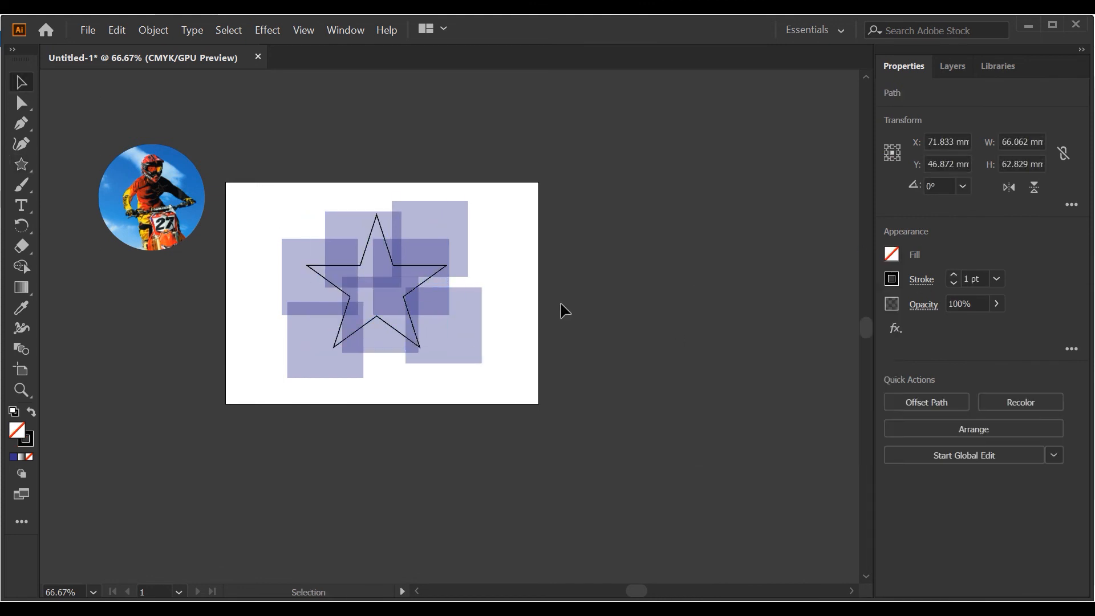
drag(561, 311, 341, 255)
click(613, 240)
- Select the star with all the blue squares and clip the squares to the star shape
drag(280, 181, 525, 375)
right_click(430, 308)
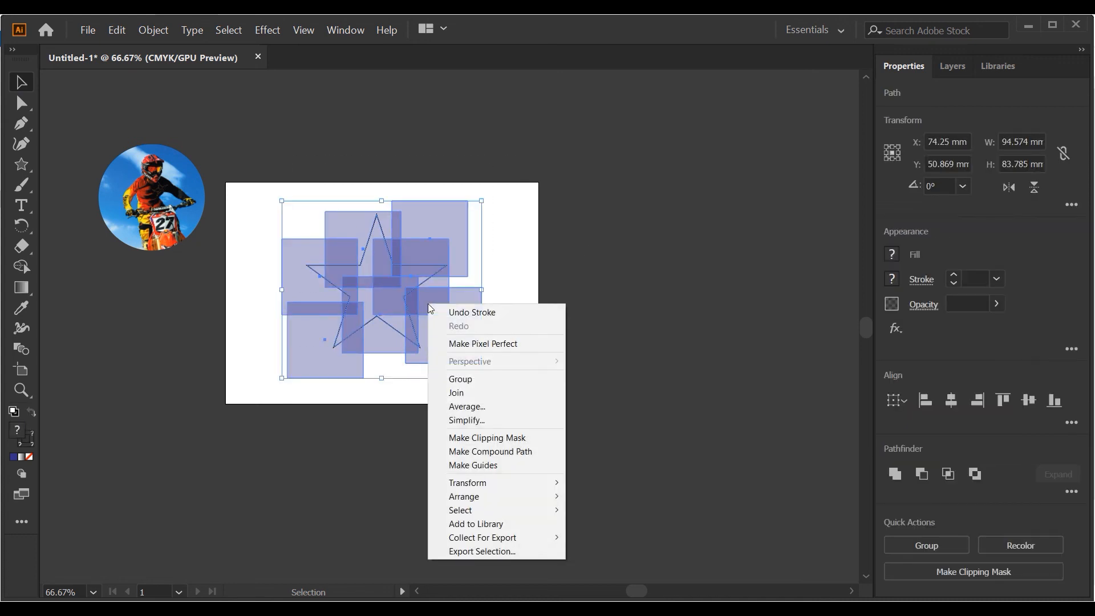
click(497, 437)
click(514, 318)
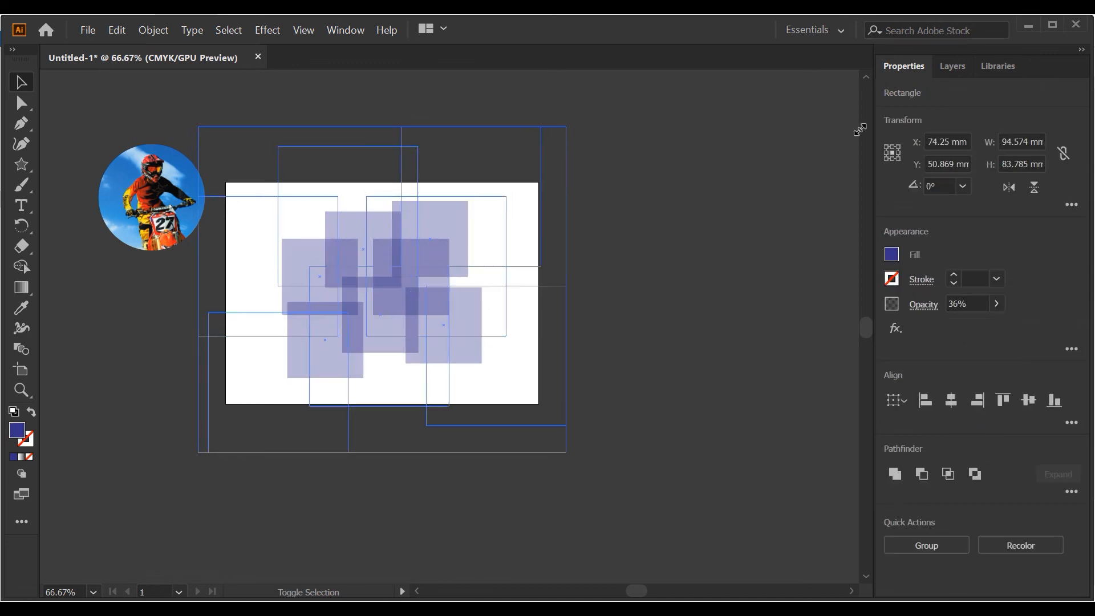
- Place the unclipped blue squares over the artboard and enlarge them to about 189.4 by 167.8 mm overall
drag(928, 129, 582, 110)
drag(515, 231, 509, 219)
drag(582, 98, 626, 87)
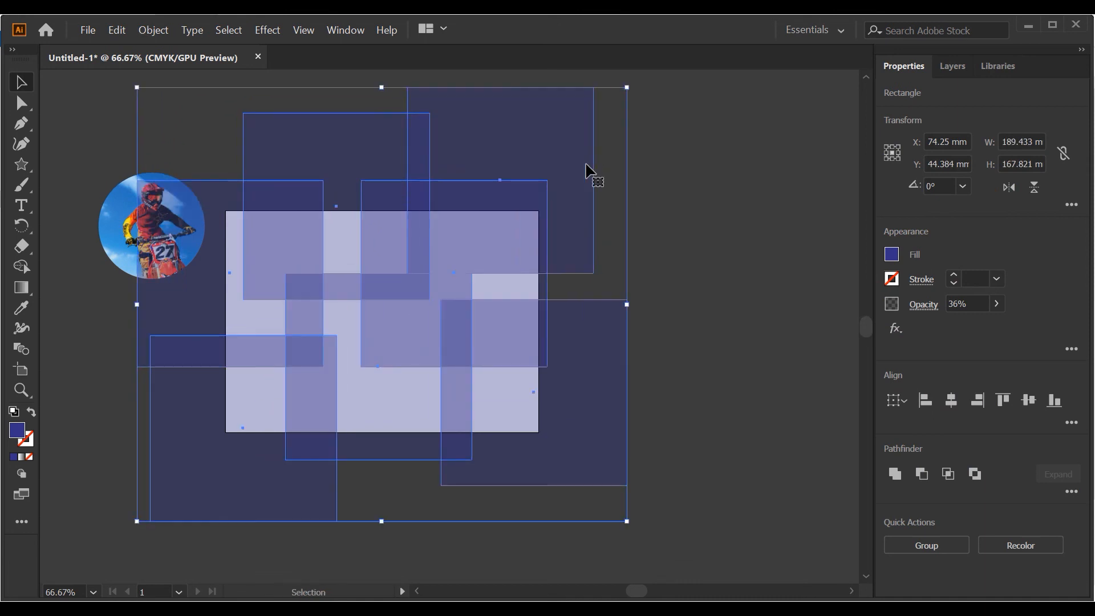
click(691, 391)
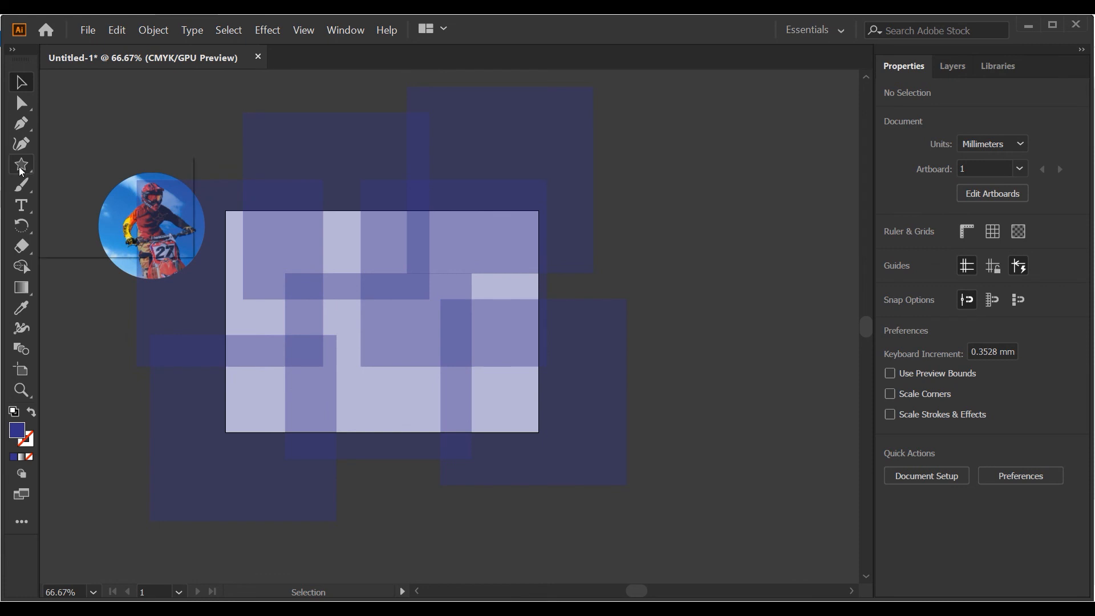
- Draw a rectangle over the artboard and fit it to the artboard's edges at 148.5 by 105 mm
drag(21, 171, 86, 162)
drag(225, 208, 538, 433)
key(v)
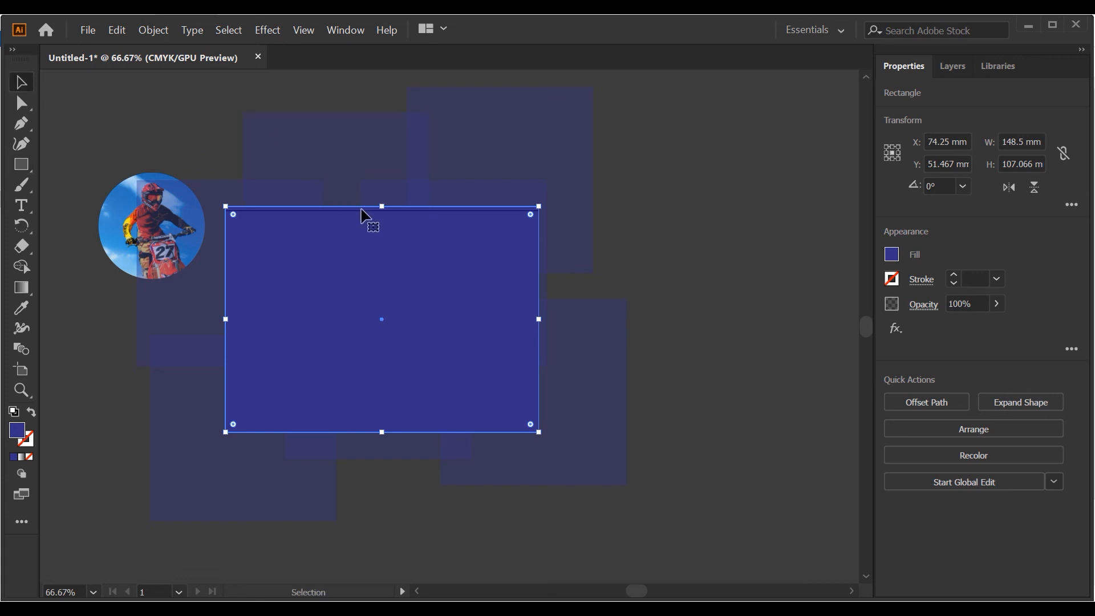
drag(381, 206, 381, 211)
- Remove the fill of the artboard-sized rectangle, add a stroke to it and deselect it
click(895, 260)
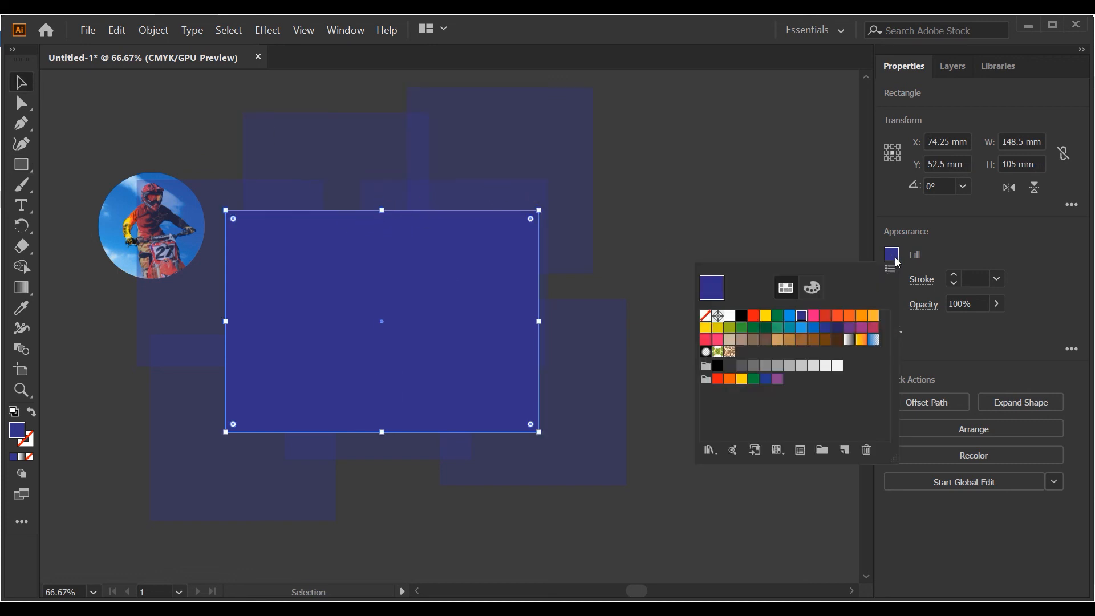
click(705, 316)
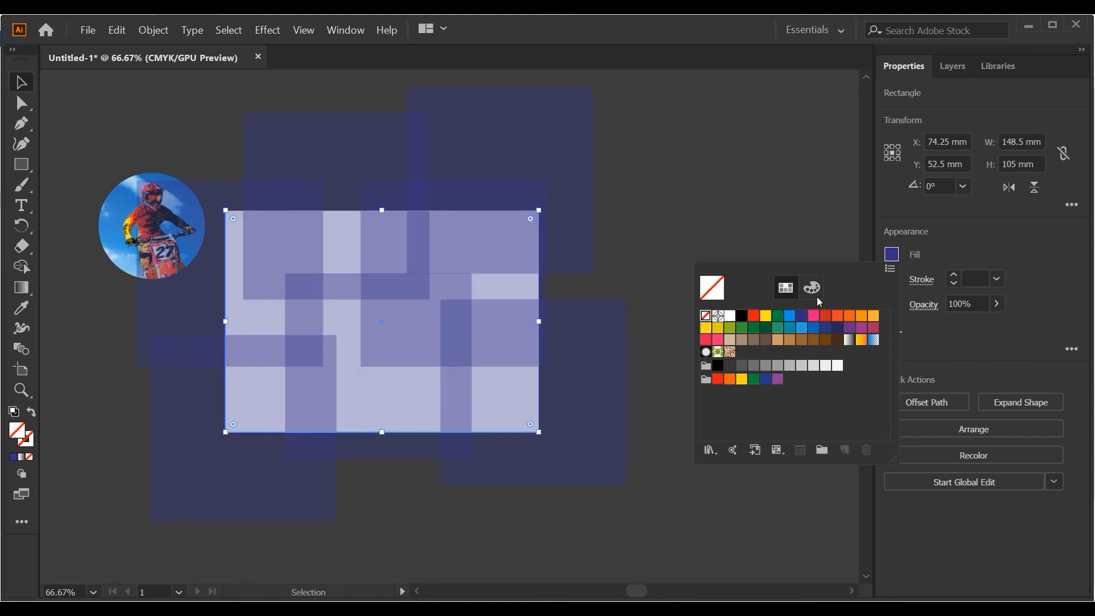
click(951, 274)
click(642, 310)
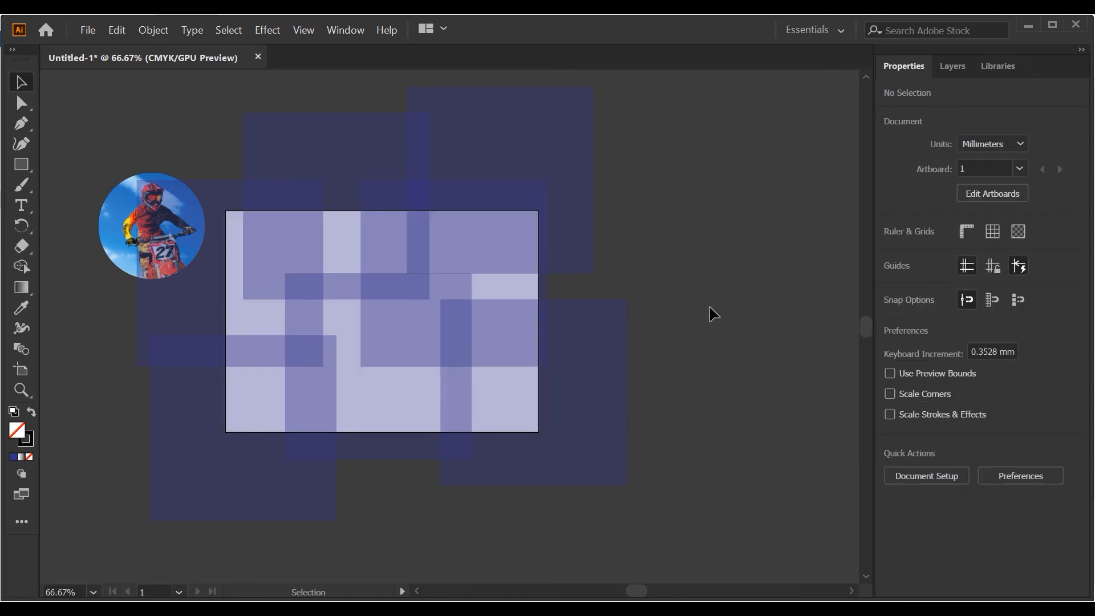
- Select the enlarged blue squares together with the artboard-sized rectangle
key(ctrl+a)
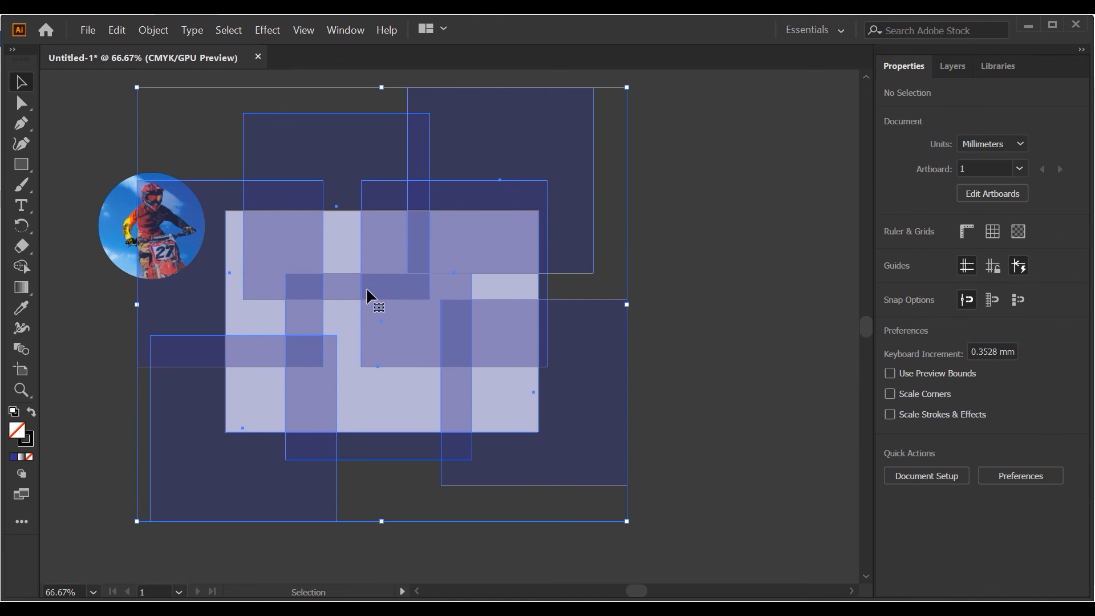